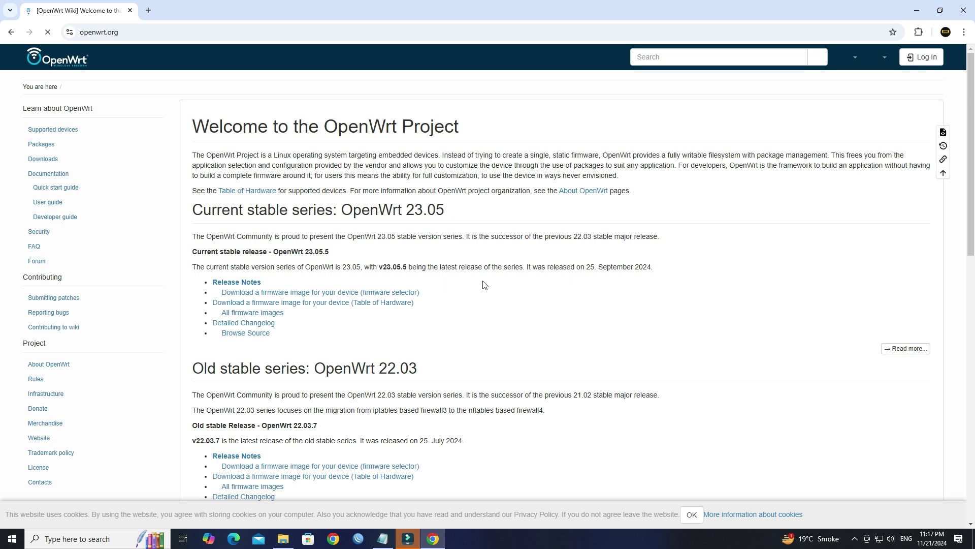
- Scroll down and highlight the 'Current stable series: OpenWrt 23.05' heading
{"action": "scroll", "coordinate": [486, 291], "scroll_direction": "down", "scroll_amount": 2}
{"action": "left_click_drag", "start_coordinate": [193, 108], "coordinate": [447, 108]}
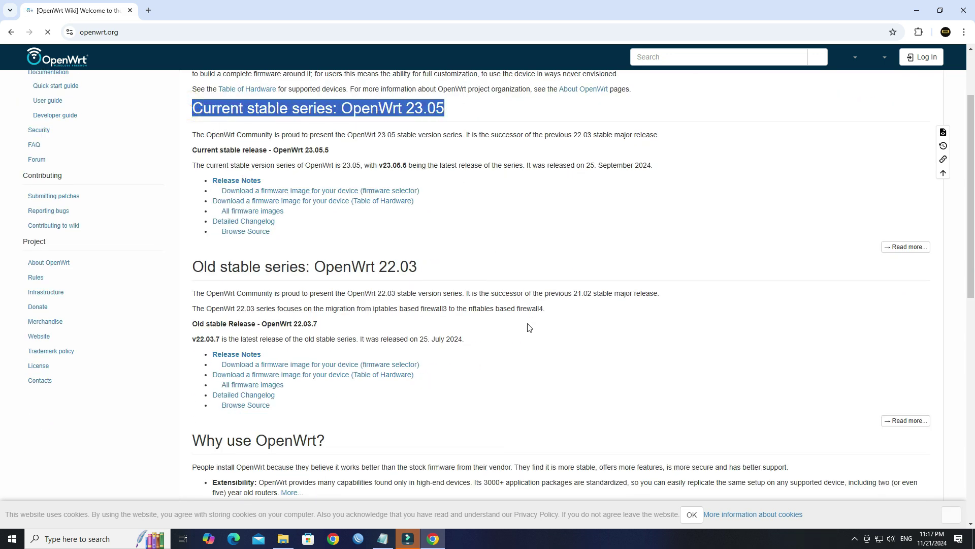
{"action": "left_click", "coordinate": [505, 235]}
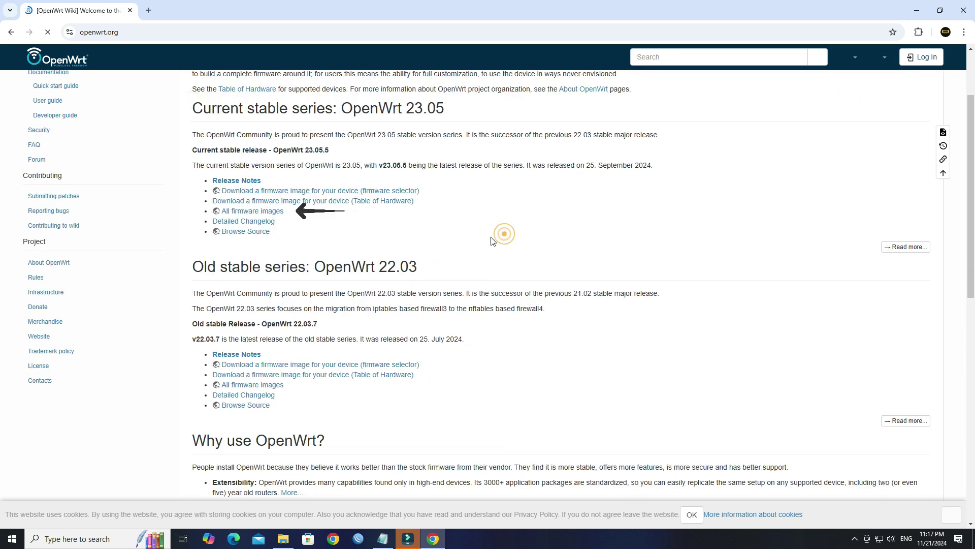
- Download openwrt-23.05.5 x86/64 generic-ext4-combined.img.gz from the firmware listing and show it in its folder
{"action": "left_click", "coordinate": [265, 209]}
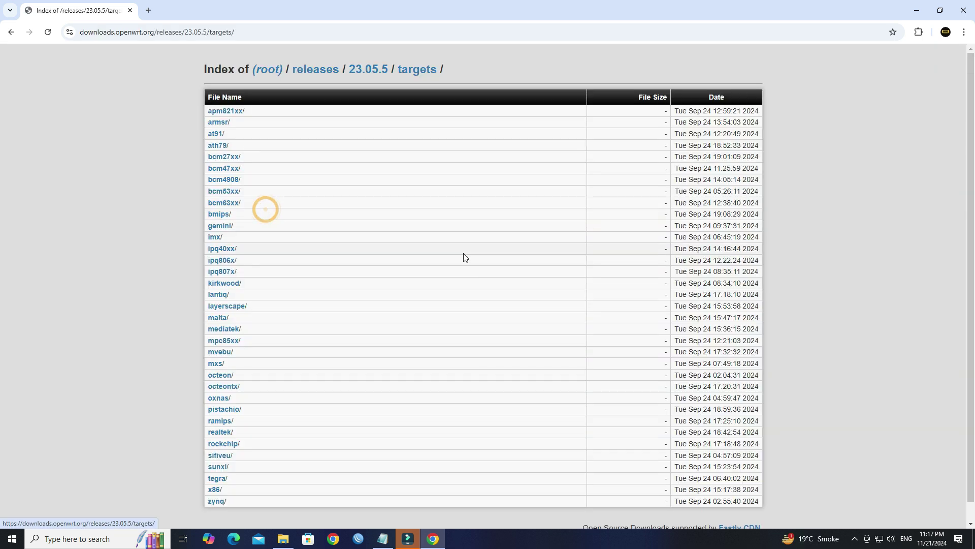
{"action": "scroll", "coordinate": [476, 255], "scroll_direction": "down", "scroll_amount": 1}
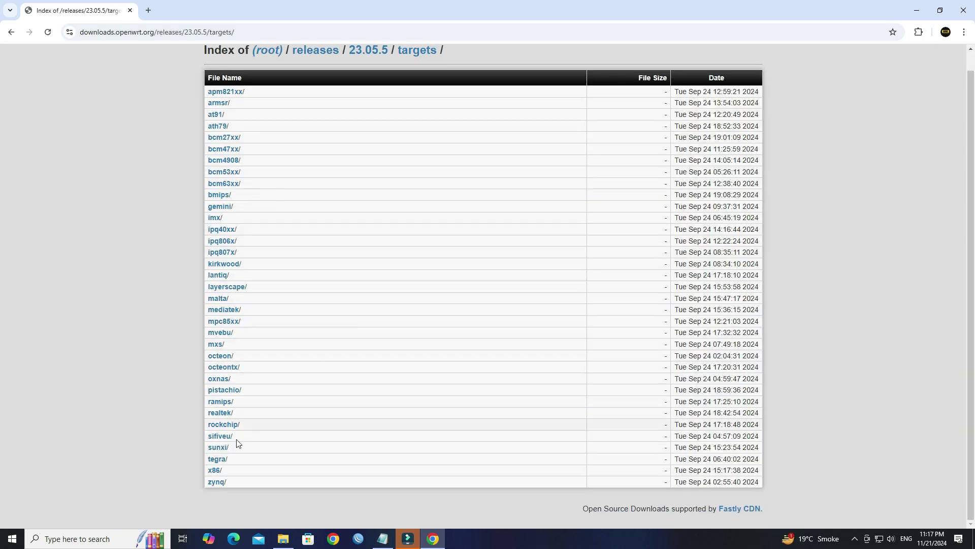
{"action": "left_click", "coordinate": [213, 470]}
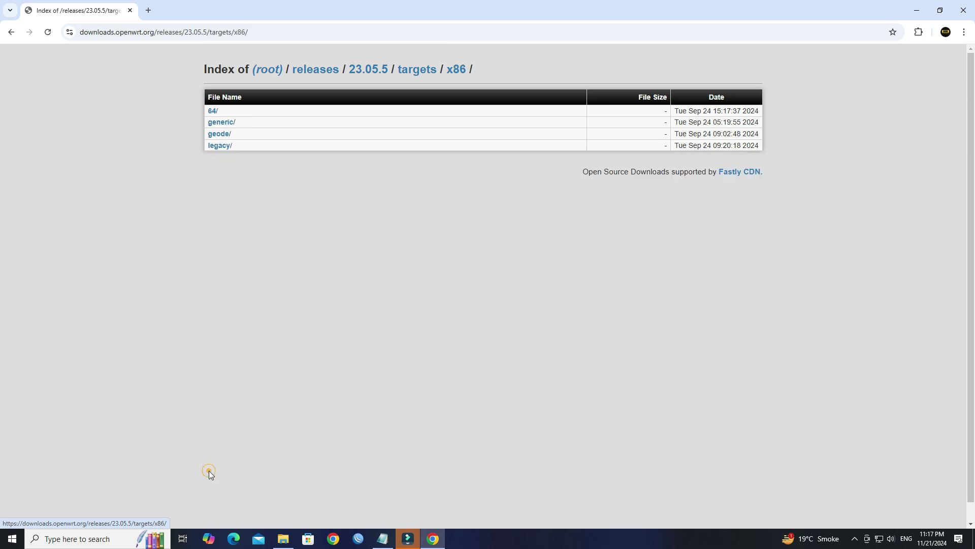
{"action": "left_click", "coordinate": [211, 112]}
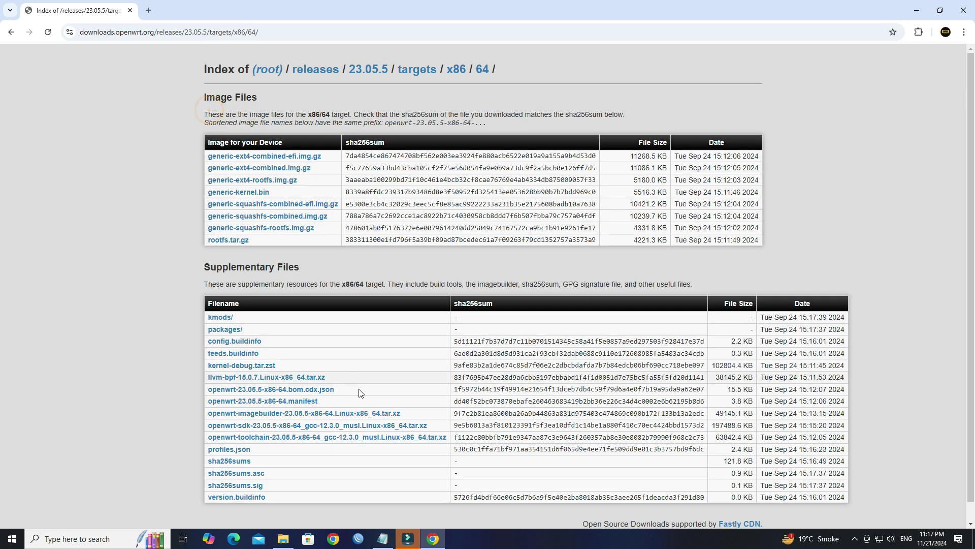
{"action": "left_click", "coordinate": [261, 173]}
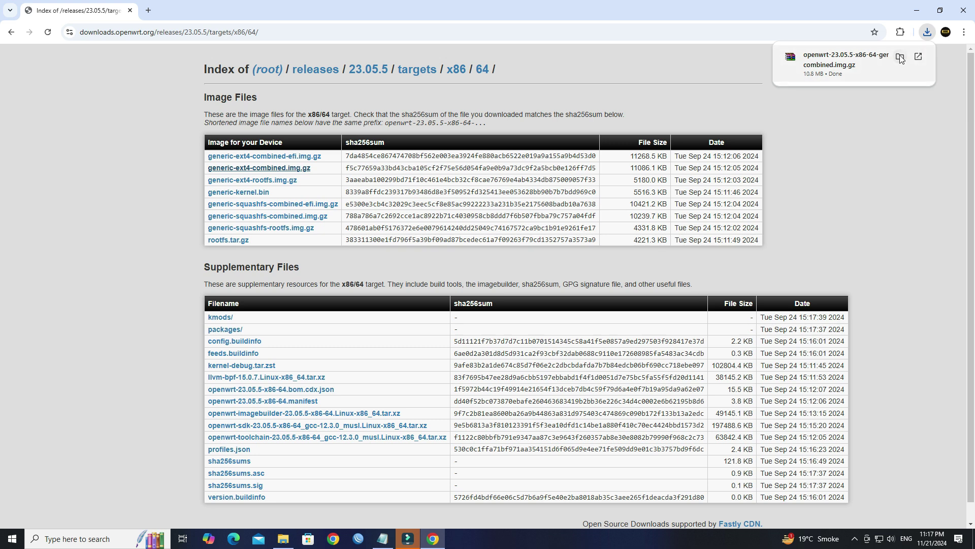
{"action": "left_click", "coordinate": [900, 57]}
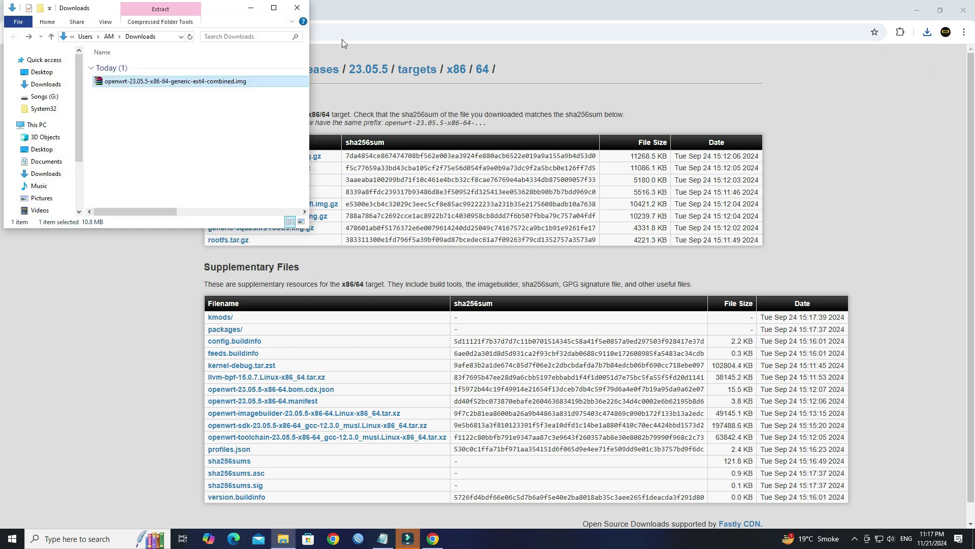
- Extract the .img.gz with WinRAR into C:\Users\AM\Downloads and open the resulting disc image
{"action": "left_click", "coordinate": [270, 13]}
{"action": "left_click", "coordinate": [376, 154]}
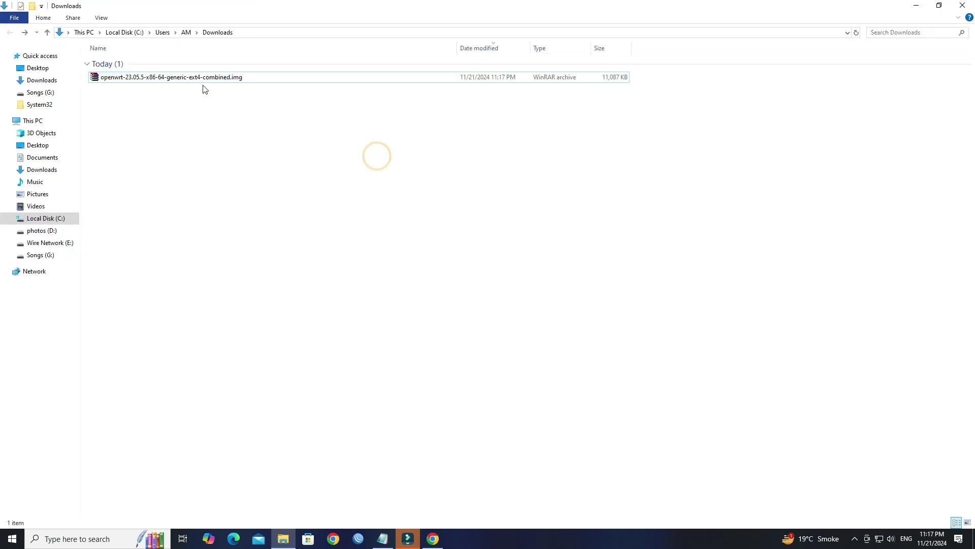
{"action": "right_click", "coordinate": [188, 81]}
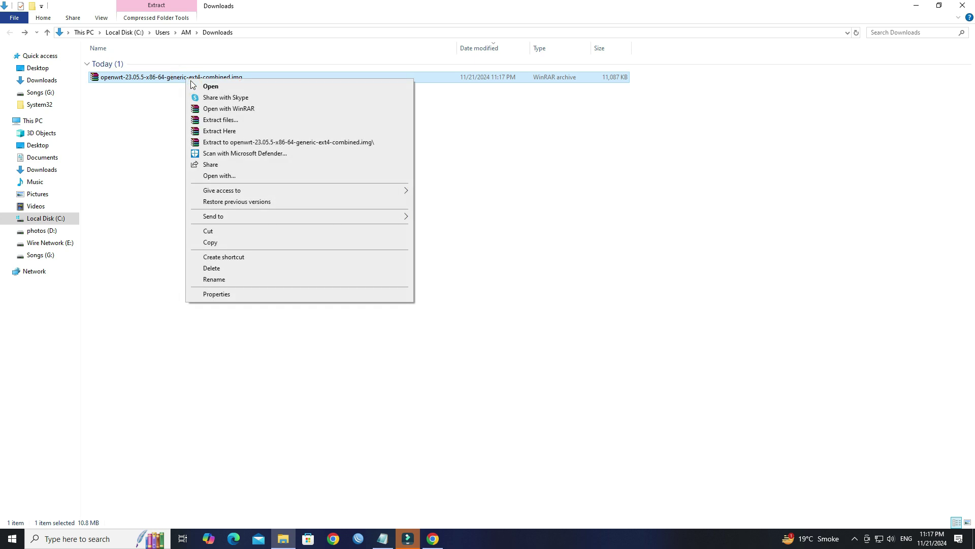
{"action": "left_click", "coordinate": [247, 122]}
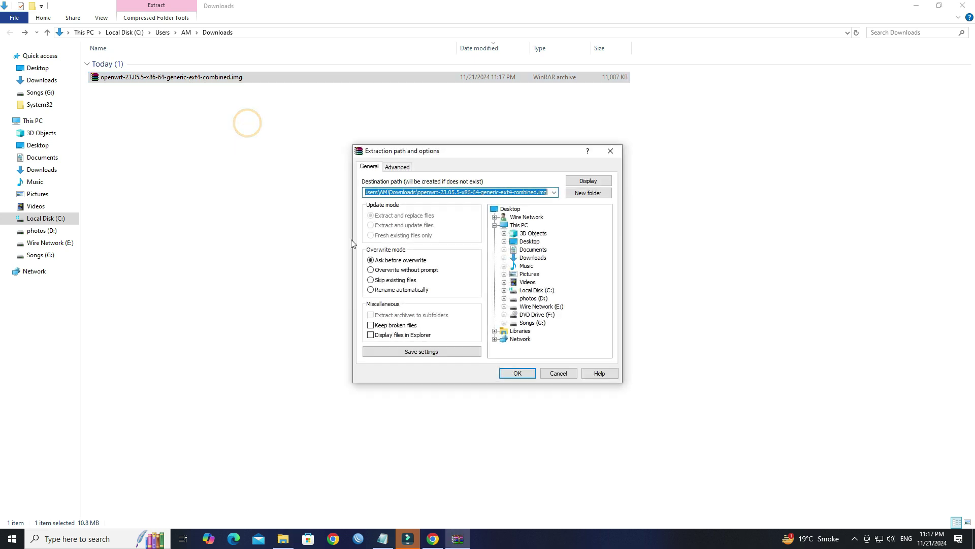
{"action": "left_click", "coordinate": [533, 258]}
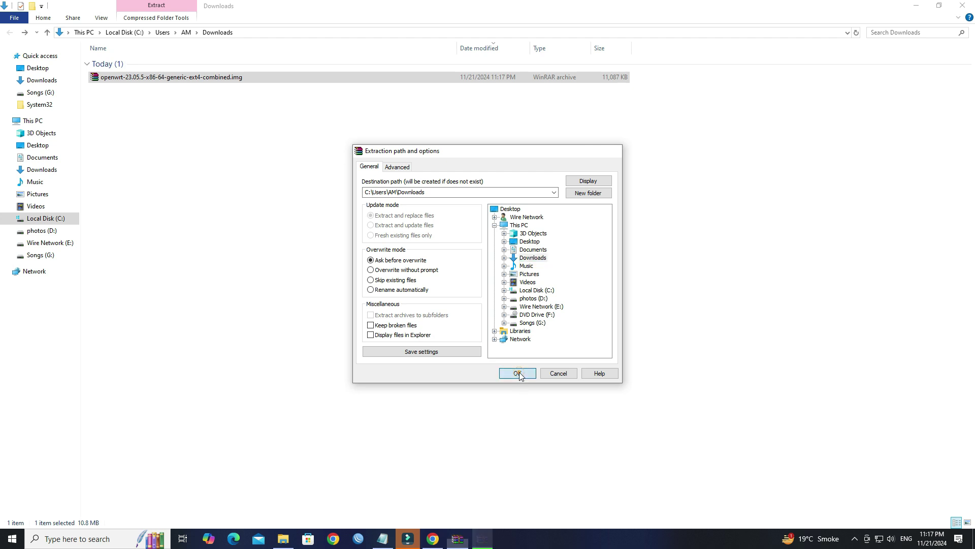
{"action": "left_click", "coordinate": [518, 372]}
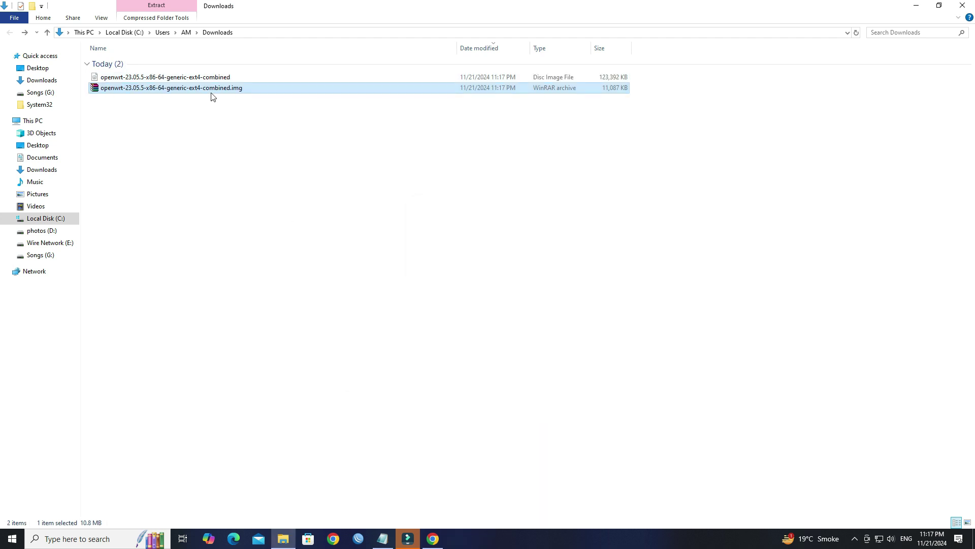
{"action": "double_click", "coordinate": [203, 77]}
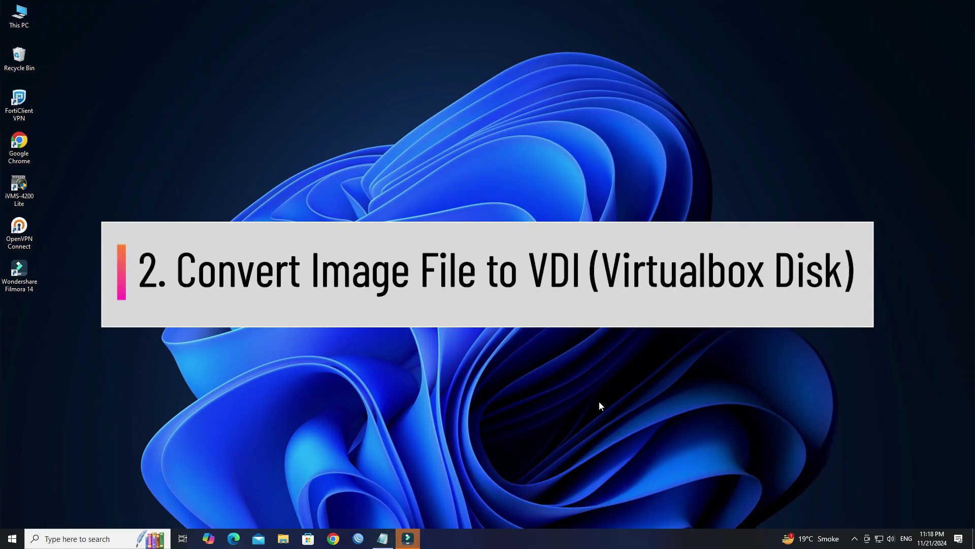
{"action": "key", "text": "super+e"}
- Check the extracted disc image in the Downloads folder
{"action": "left_click", "coordinate": [55, 173]}
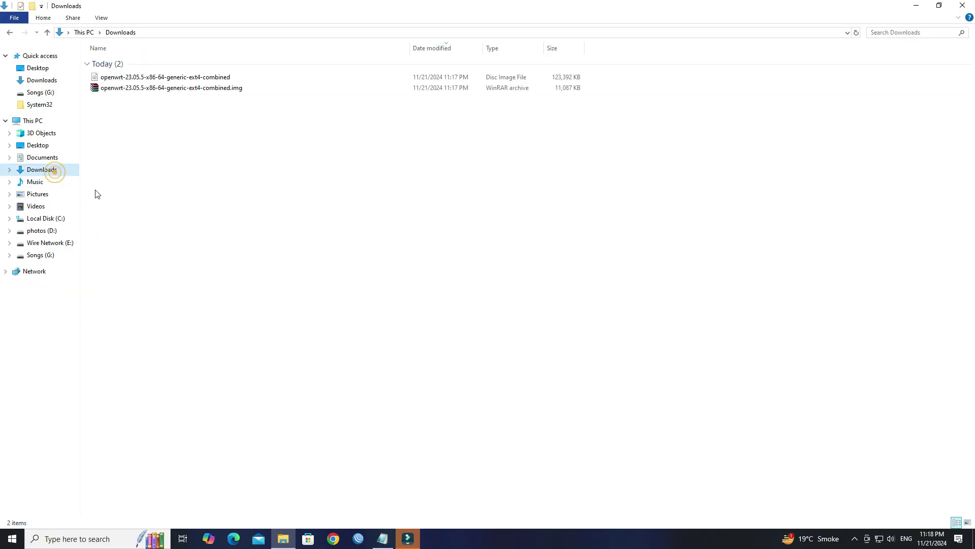
{"action": "left_click", "coordinate": [165, 78]}
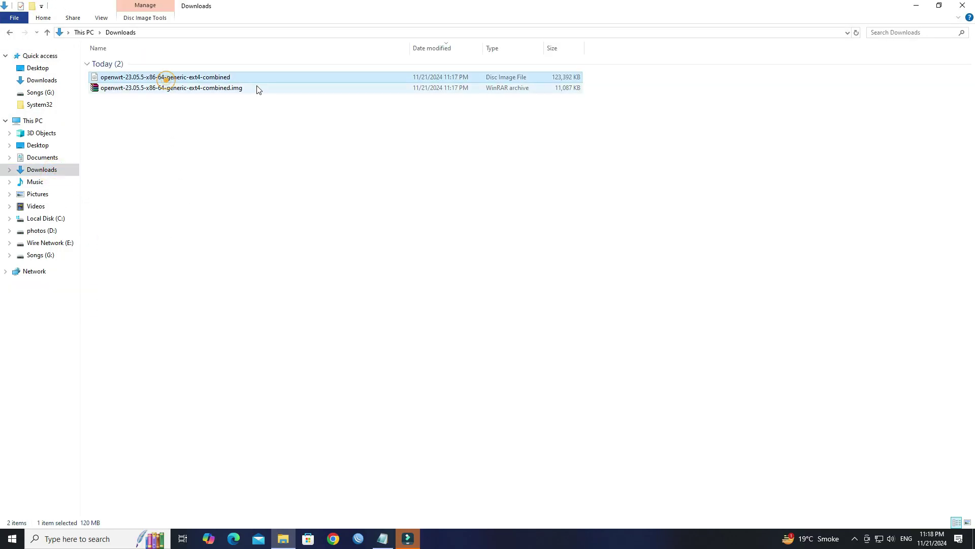
{"action": "left_click", "coordinate": [243, 223]}
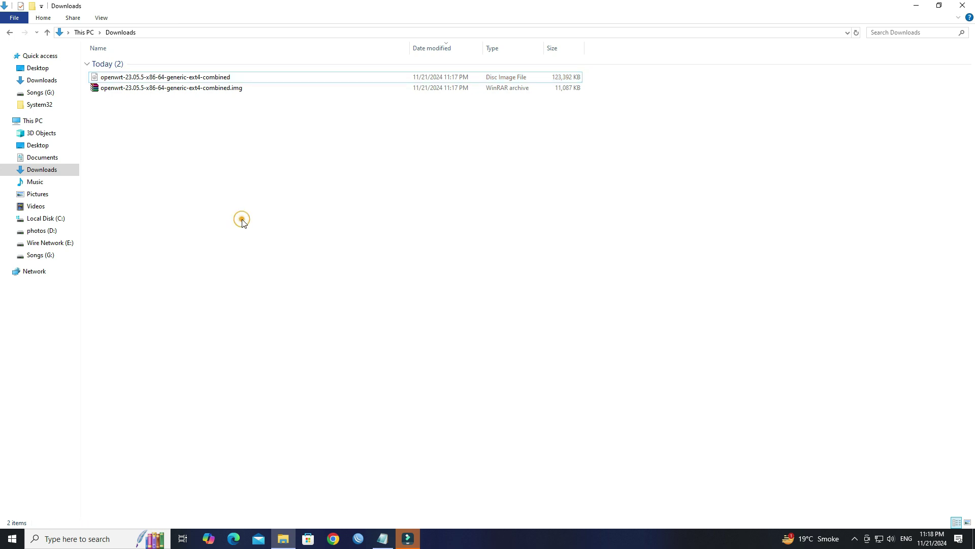
- Launch Command Prompt as administrator, widen it, and bring up the Vbox Convert notes
{"action": "key", "text": "super"}
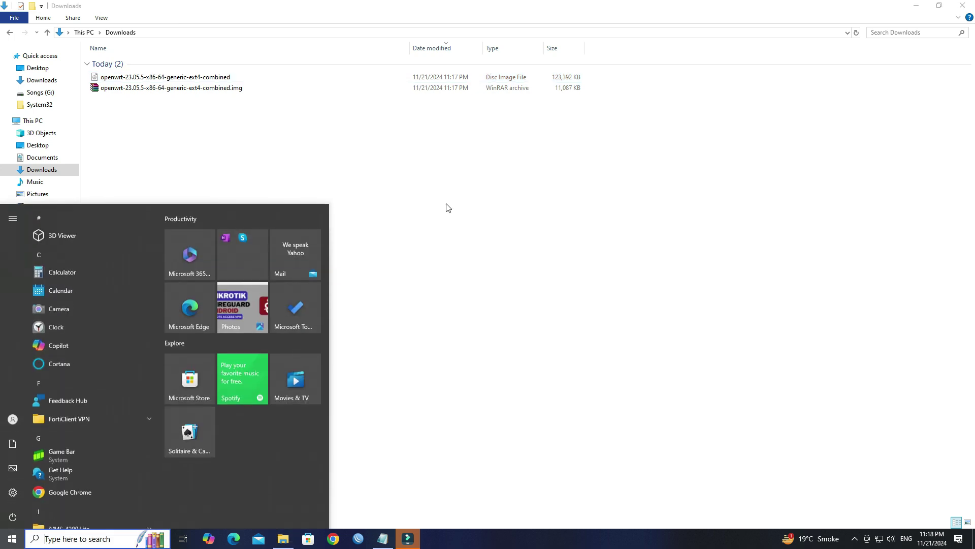
{"action": "type", "text": "cmd"}
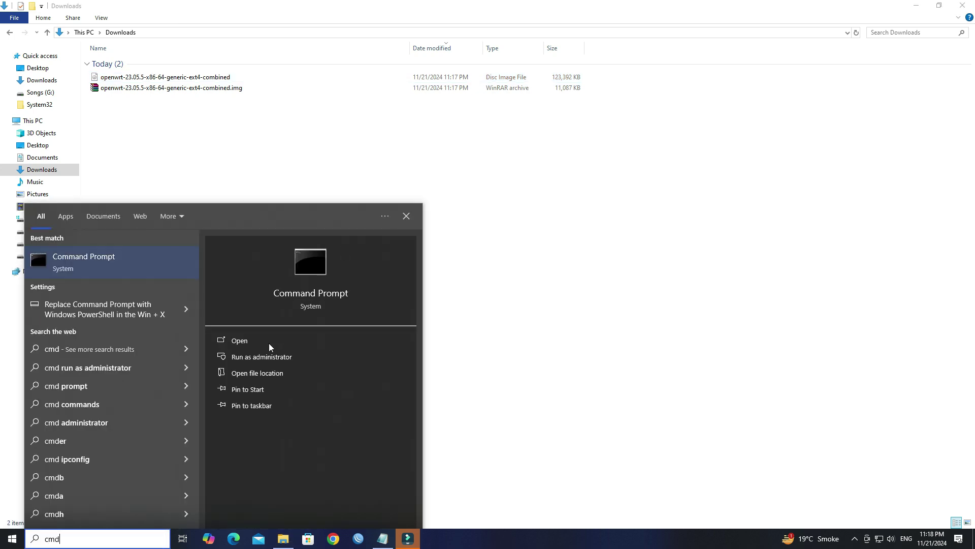
{"action": "left_click", "coordinate": [268, 355]}
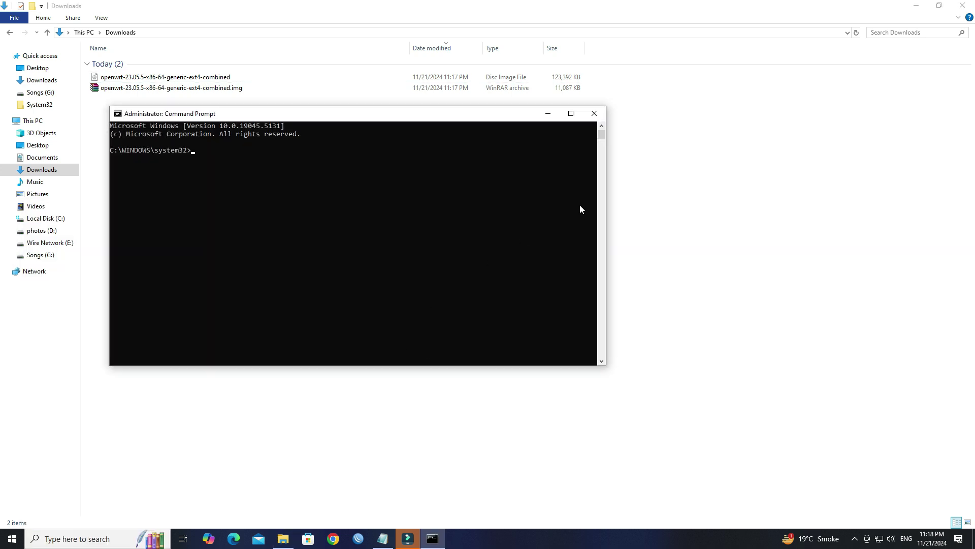
{"action": "left_click_drag", "start_coordinate": [608, 237], "coordinate": [909, 259]}
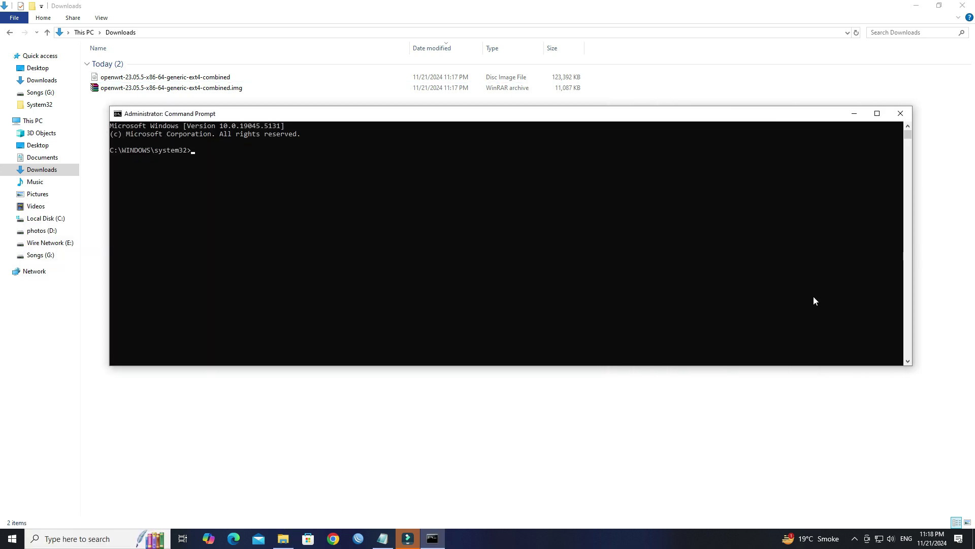
{"action": "left_click", "coordinate": [389, 537]}
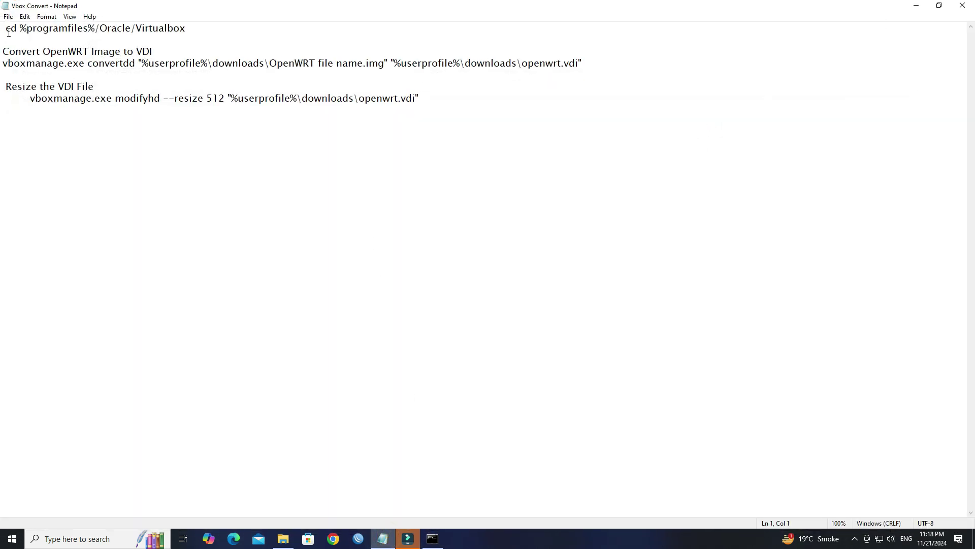
- Run 'cd %programfiles%/Oracle/Virtualbox' in the administrator Command Prompt
{"action": "left_click_drag", "start_coordinate": [7, 32], "coordinate": [190, 30]}
{"action": "key", "text": "super+c"}
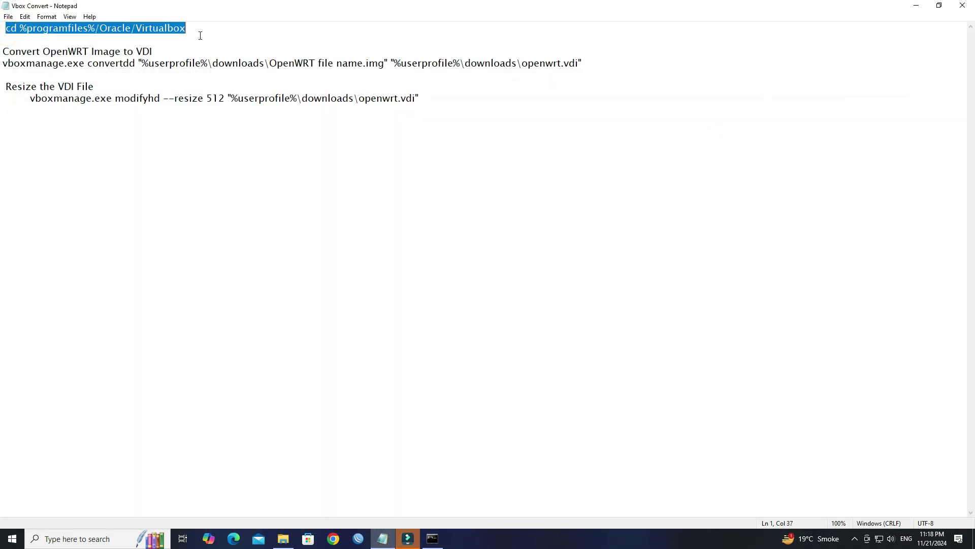
{"action": "left_click", "coordinate": [916, 5]}
{"action": "right_click", "coordinate": [309, 177]}
{"action": "key", "text": "Return"}
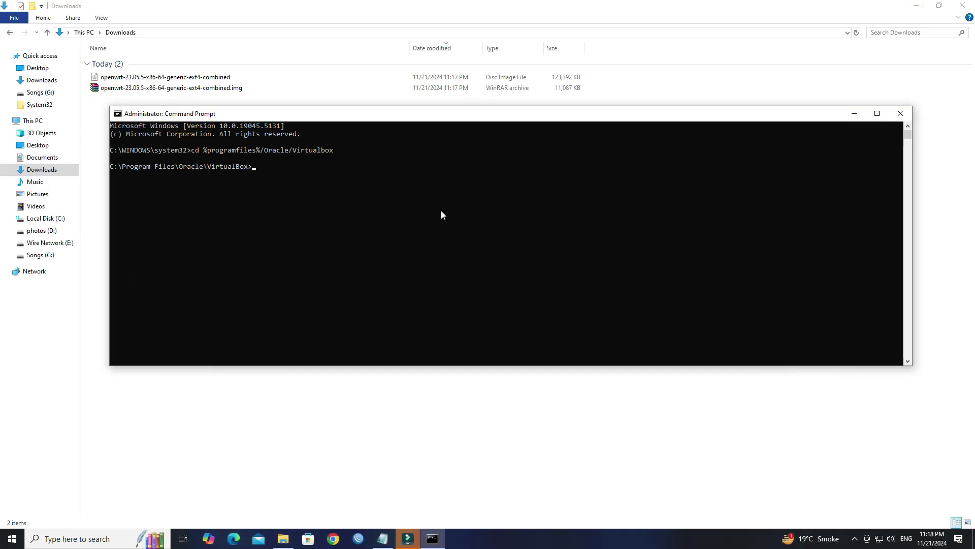
{"action": "left_click_drag", "start_coordinate": [422, 114], "coordinate": [472, 206]}
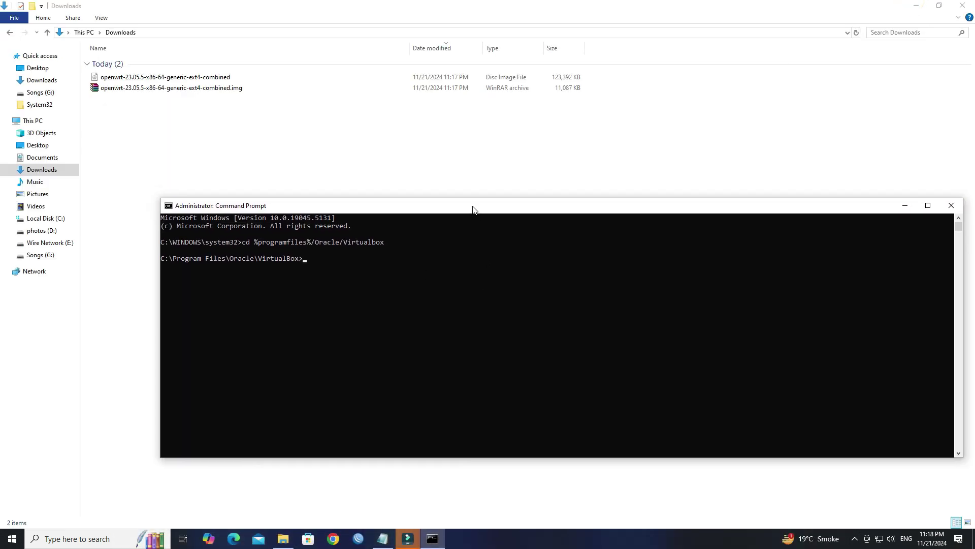
- Replace the convertdd placeholder in the notes with the extracted image's real file name
{"action": "left_click", "coordinate": [154, 79]}
{"action": "left_click", "coordinate": [155, 79]}
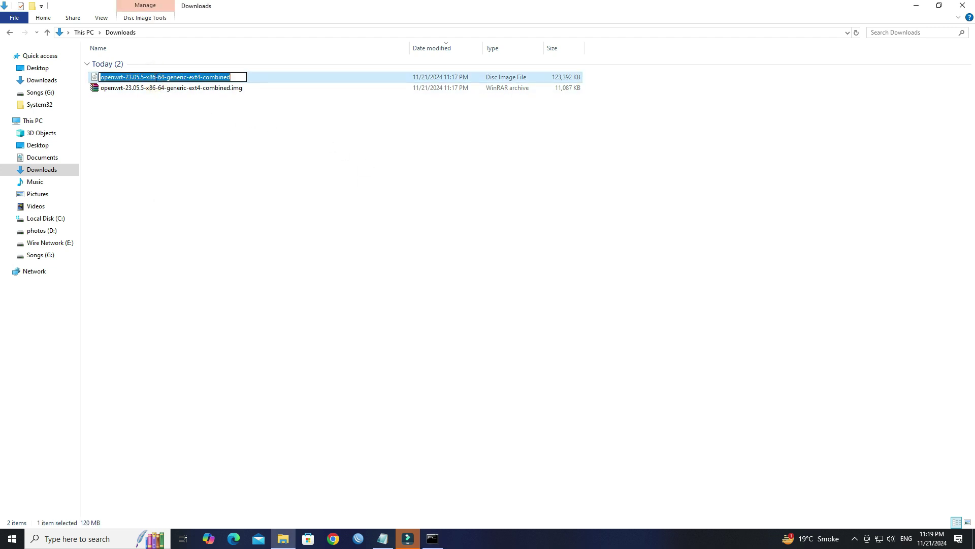
{"action": "left_click_drag", "start_coordinate": [243, 78], "coordinate": [100, 74]}
{"action": "key", "text": "ctrl+c"}
{"action": "left_click", "coordinate": [383, 538]}
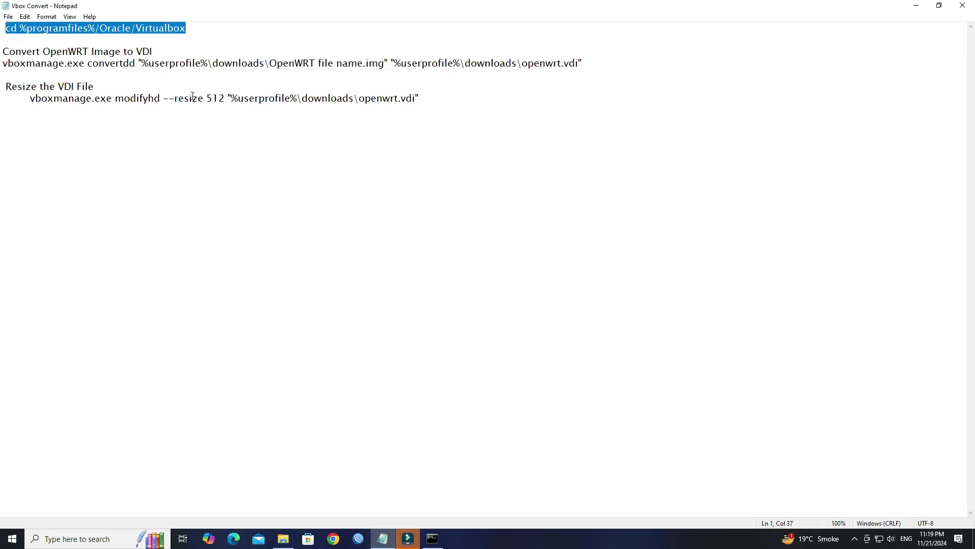
{"action": "left_click_drag", "start_coordinate": [269, 63], "coordinate": [366, 63]}
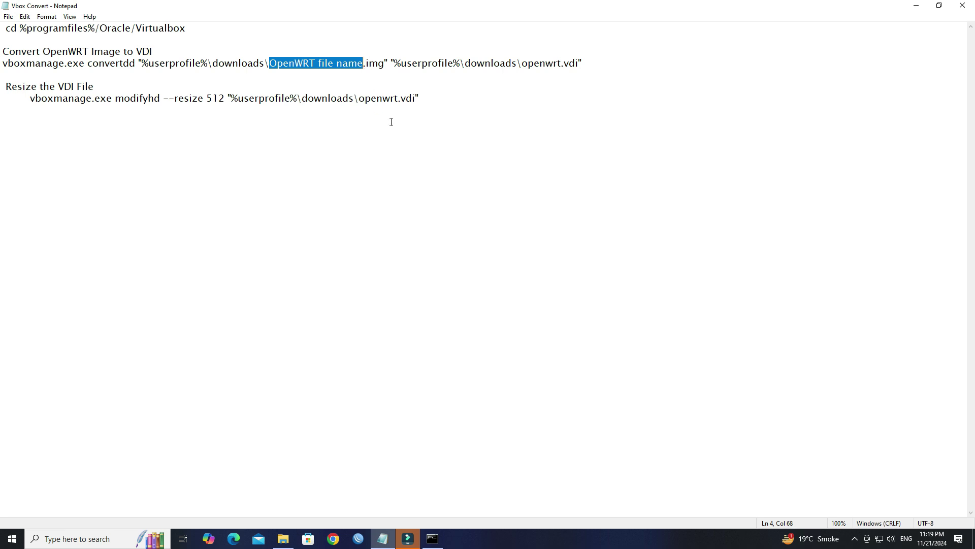
{"action": "key", "text": "ctrl+v"}
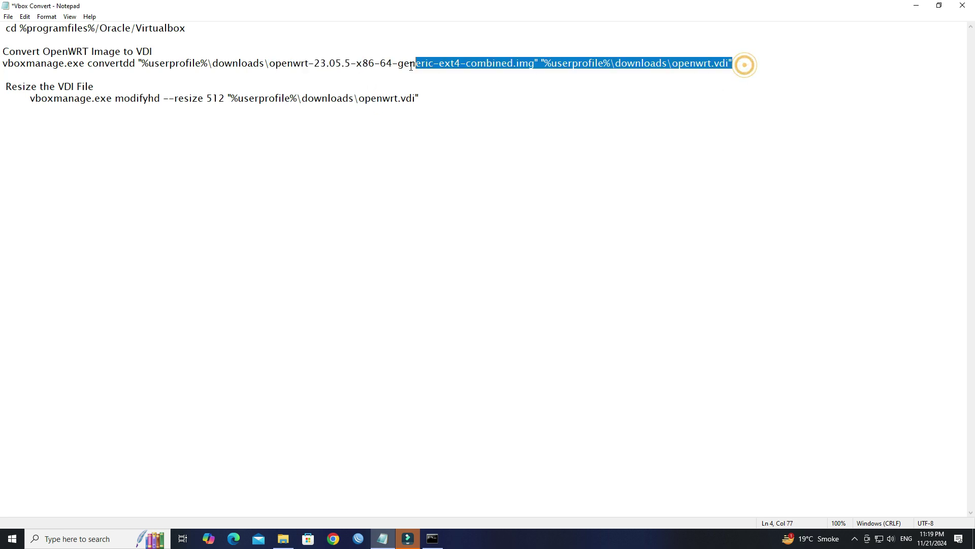
- Run the convertdd command to create openwrt.vdi, then select the Resize the VDI File heading
{"action": "left_click_drag", "start_coordinate": [732, 63], "coordinate": [4, 63]}
{"action": "key", "text": "super+c"}
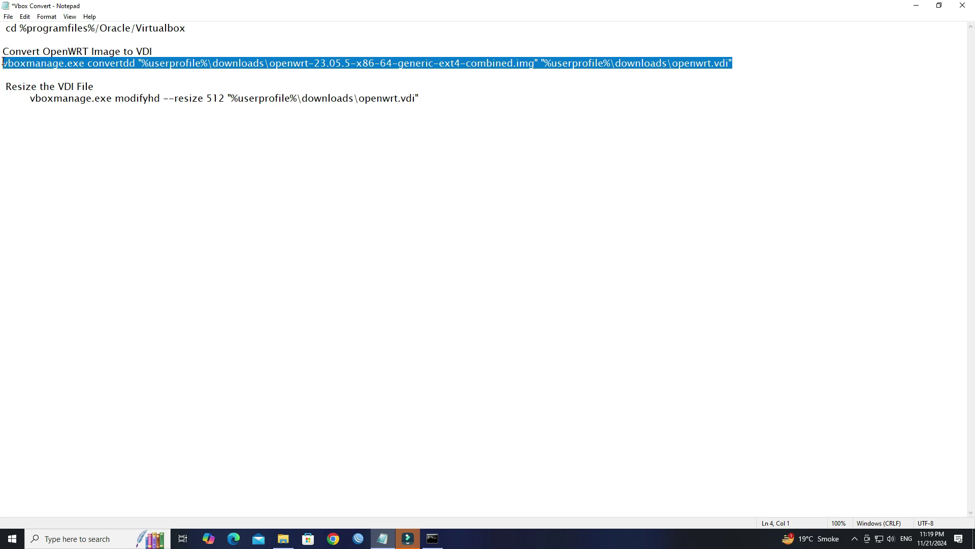
{"action": "left_click", "coordinate": [442, 543]}
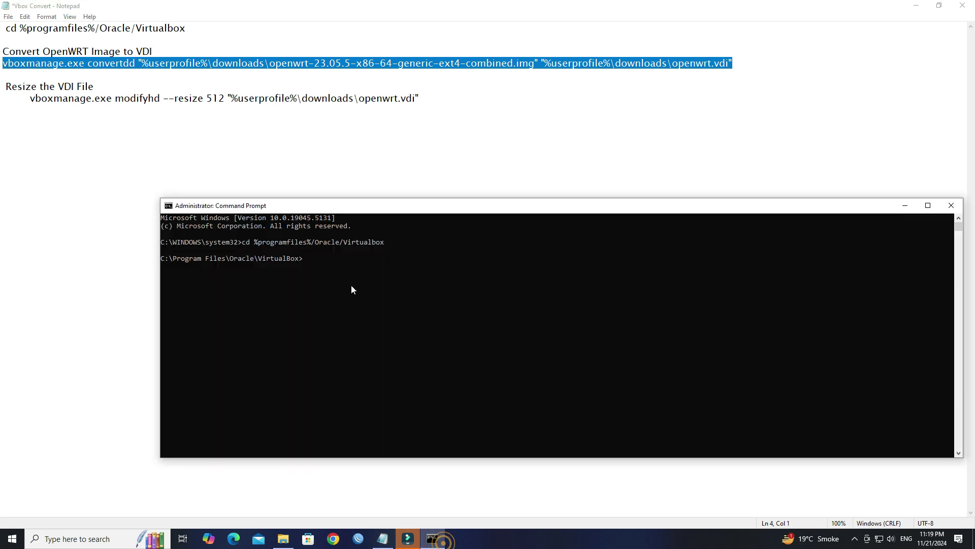
{"action": "right_click", "coordinate": [356, 258]}
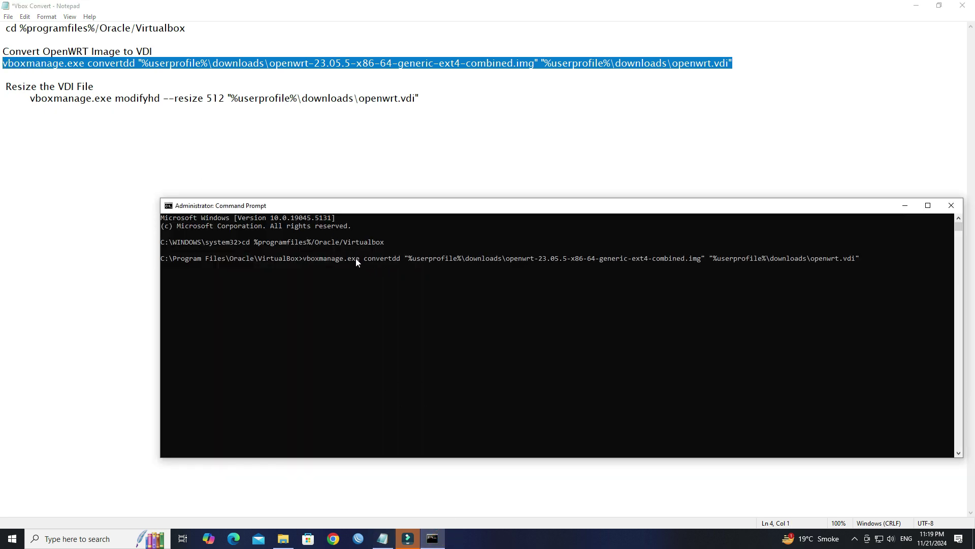
{"action": "key", "text": "Return"}
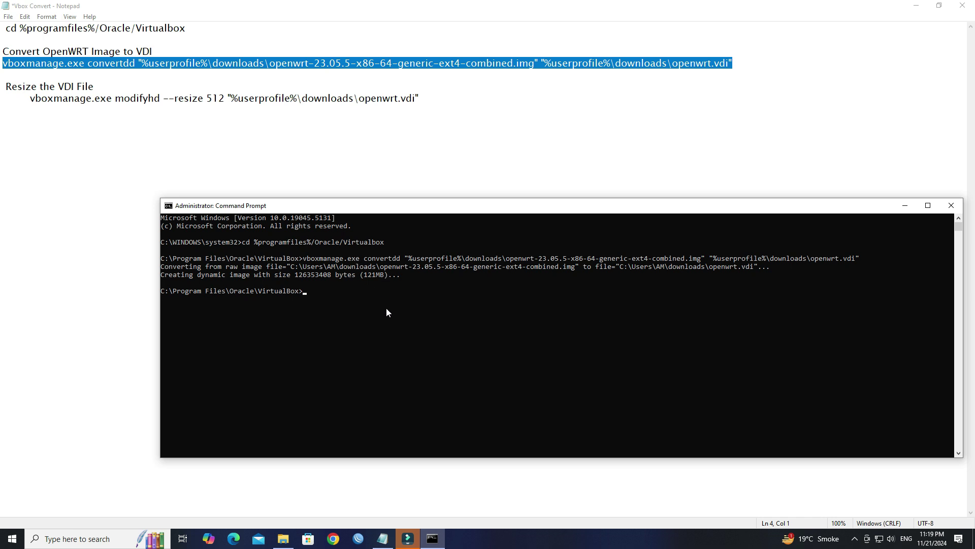
{"action": "left_click", "coordinate": [238, 161]}
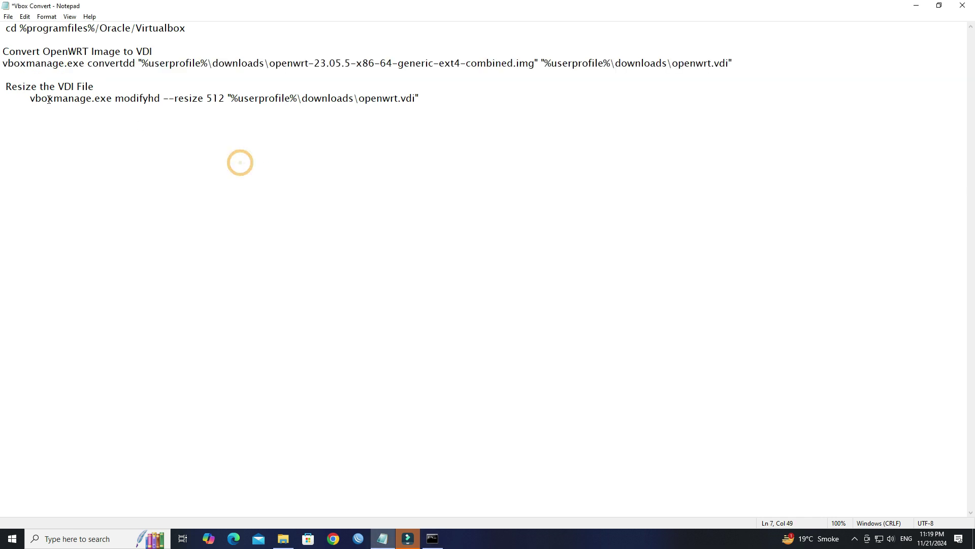
{"action": "left_click", "coordinate": [2, 84]}
{"action": "key", "text": "shift+Right"}
{"action": "key", "text": "shift+Right"}
{"action": "key", "text": "shift+Right"}
{"action": "key", "text": "shift+Right"}
{"action": "key", "text": "shift+Right"}
{"action": "key", "text": "shift+Right"}
{"action": "key", "text": "shift+Right"}
{"action": "key", "text": "shift+Right"}
{"action": "key", "text": "shift+Right"}
{"action": "key", "text": "shift+Right"}
{"action": "key", "text": "shift+Right"}
{"action": "key", "text": "shift+Right"}
{"action": "key", "text": "shift+Right"}
{"action": "key", "text": "shift+Right"}
{"action": "key", "text": "shift+Right"}
{"action": "key", "text": "shift+Right"}
{"action": "key", "text": "shift+Right"}
{"action": "key", "text": "shift+Right"}
{"action": "key", "text": "shift+Right"}
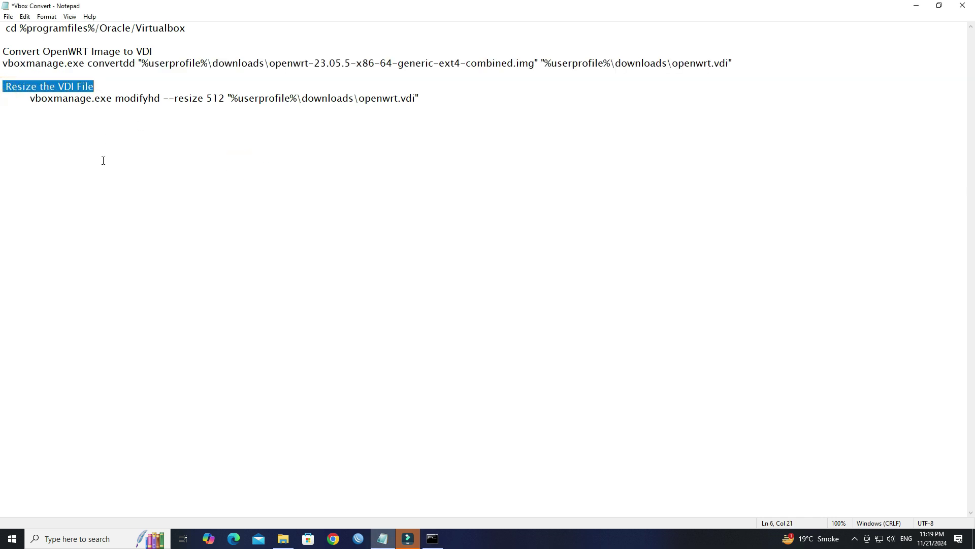
- Run modifyhd openwrt.vdi --resize 512 to 100%, then close Command Prompt and the notes
{"action": "left_click", "coordinate": [106, 165]}
{"action": "left_click_drag", "start_coordinate": [29, 99], "coordinate": [415, 96]}
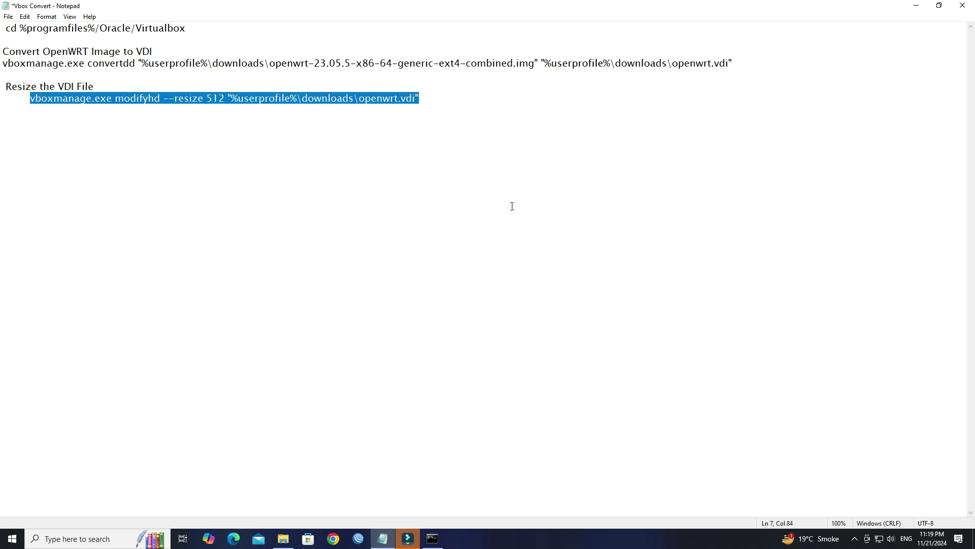
{"action": "left_click", "coordinate": [433, 539]}
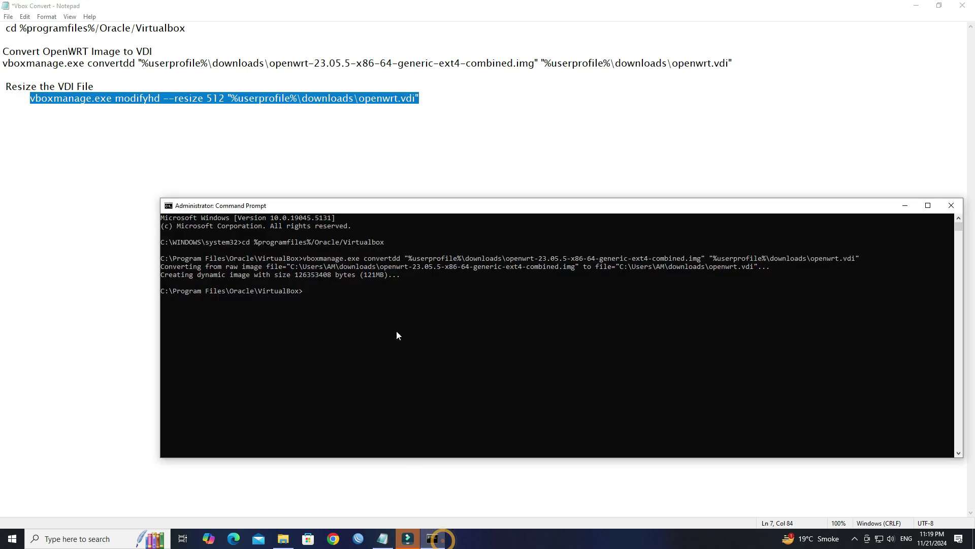
{"action": "right_click", "coordinate": [392, 308]}
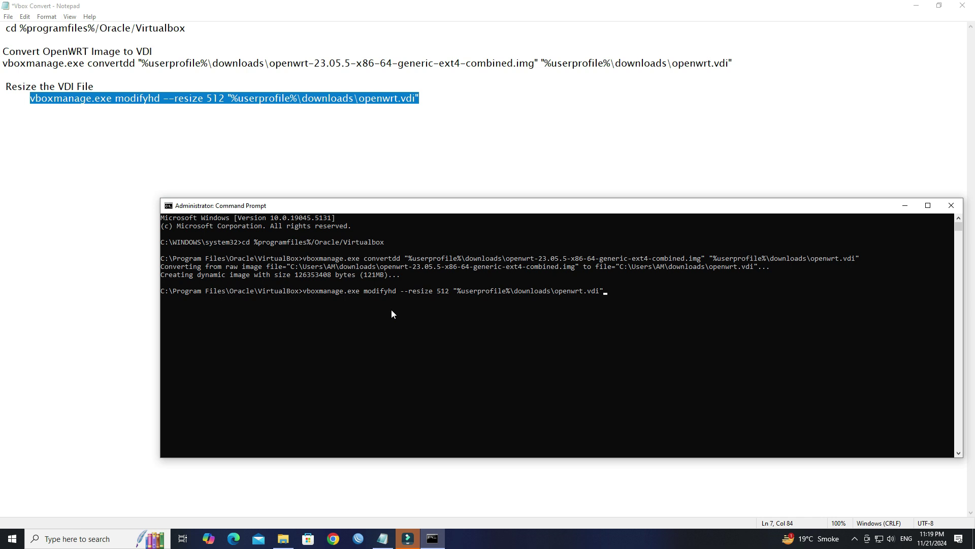
{"action": "key", "text": "Return"}
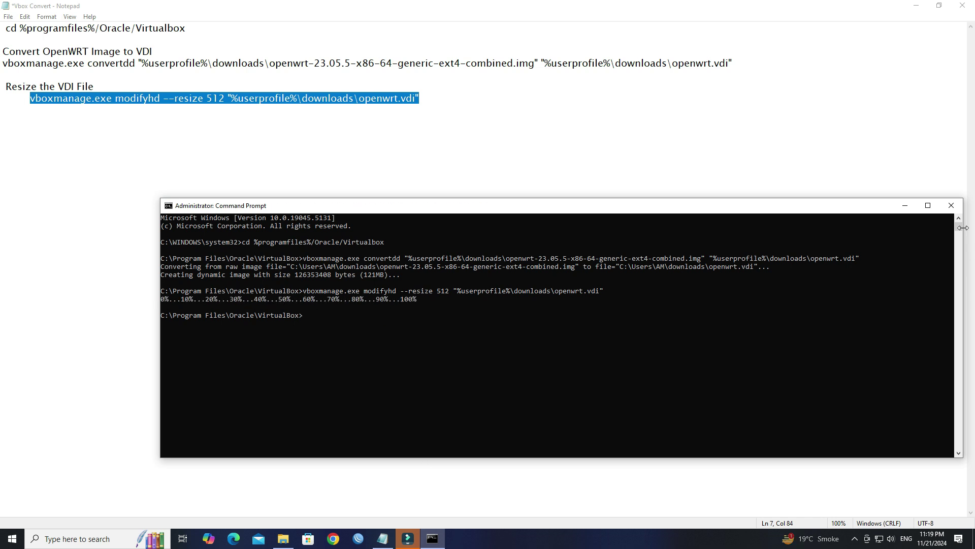
{"action": "left_click", "coordinate": [951, 205]}
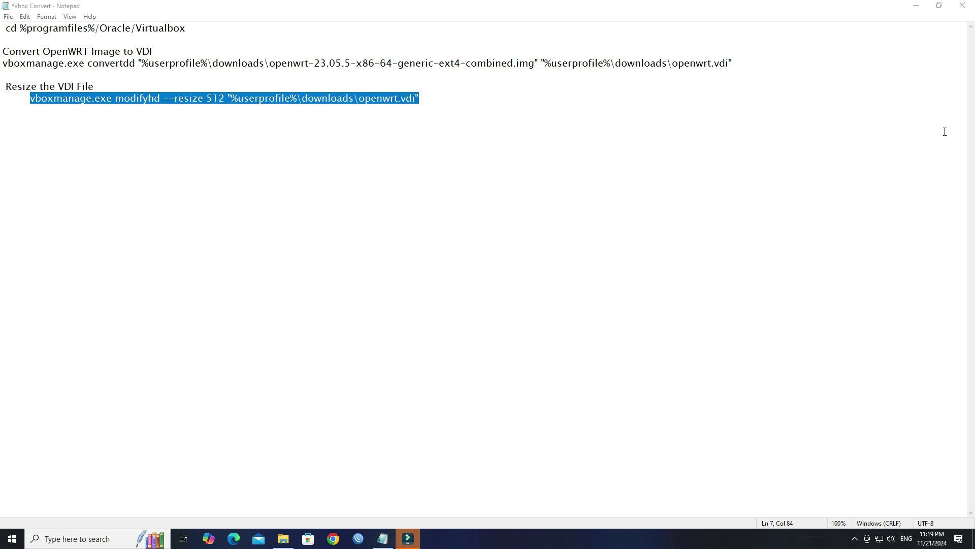
{"action": "left_click", "coordinate": [962, 6]}
- Discard the notes' changes, confirm openwrt.vdi (28,672 KB) in Downloads, and close Explorer
{"action": "left_click", "coordinate": [497, 275]}
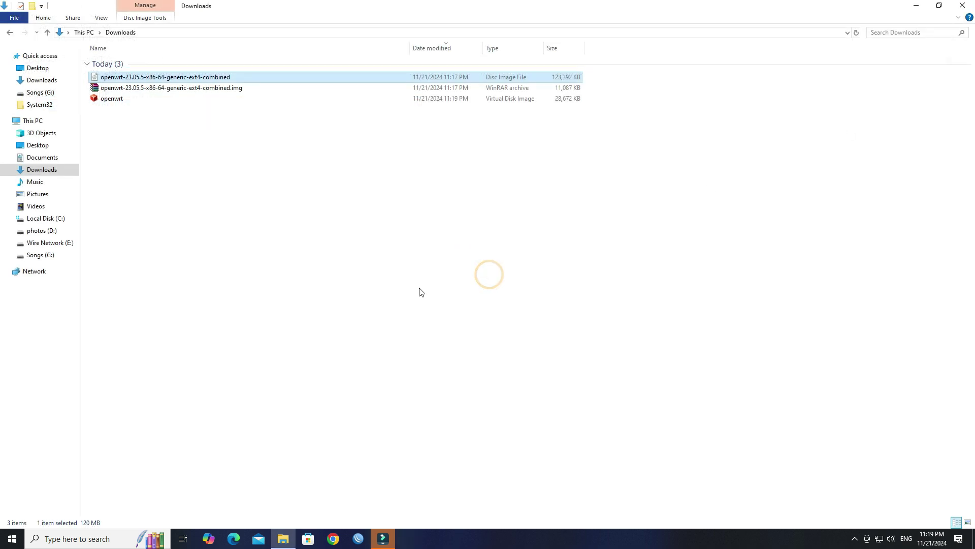
{"action": "left_click", "coordinate": [193, 99]}
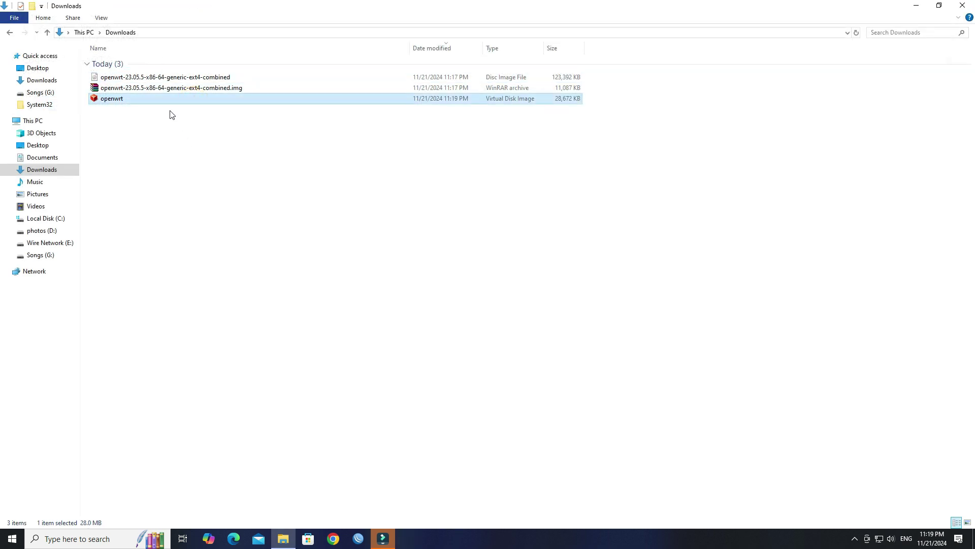
{"action": "left_click", "coordinate": [962, 7]}
{"action": "right_click", "coordinate": [566, 123]}
{"action": "left_click", "coordinate": [597, 154]}
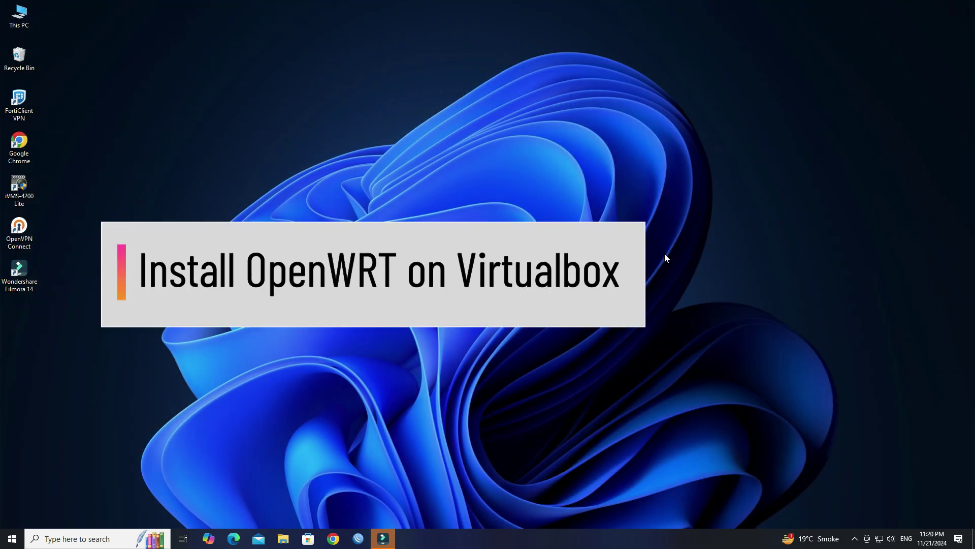
- Launch Oracle VM VirtualBox by searching 'vir' in Start
{"action": "key", "text": "super"}
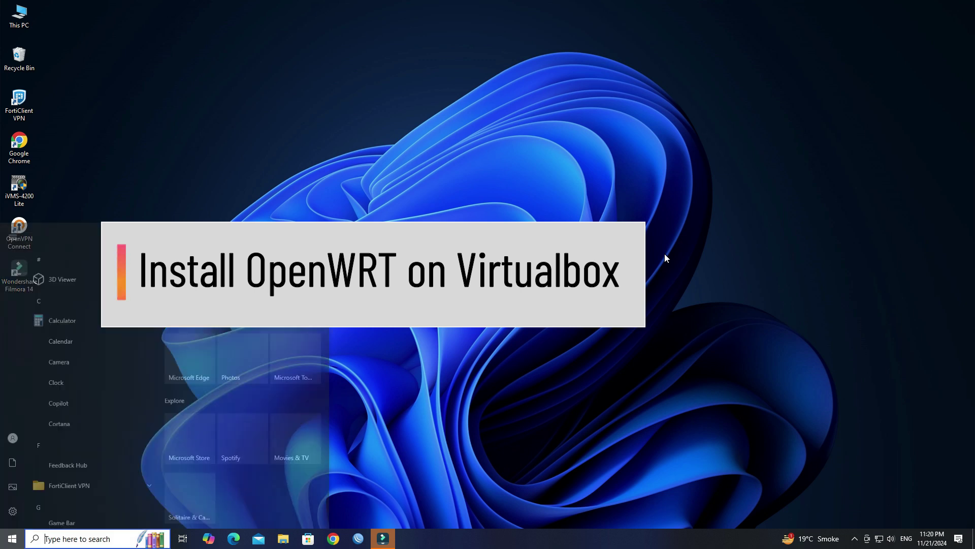
{"action": "type", "text": "vir"}
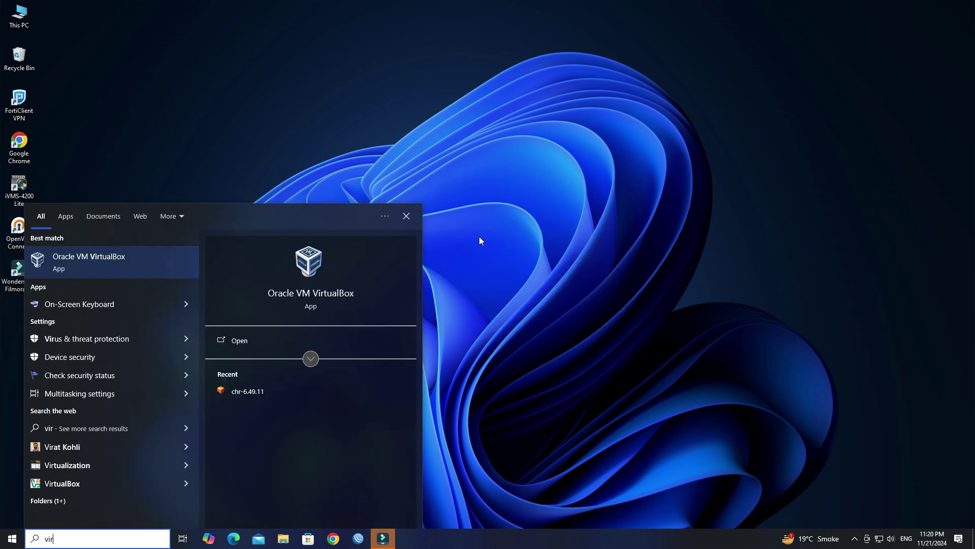
{"action": "left_click", "coordinate": [111, 275]}
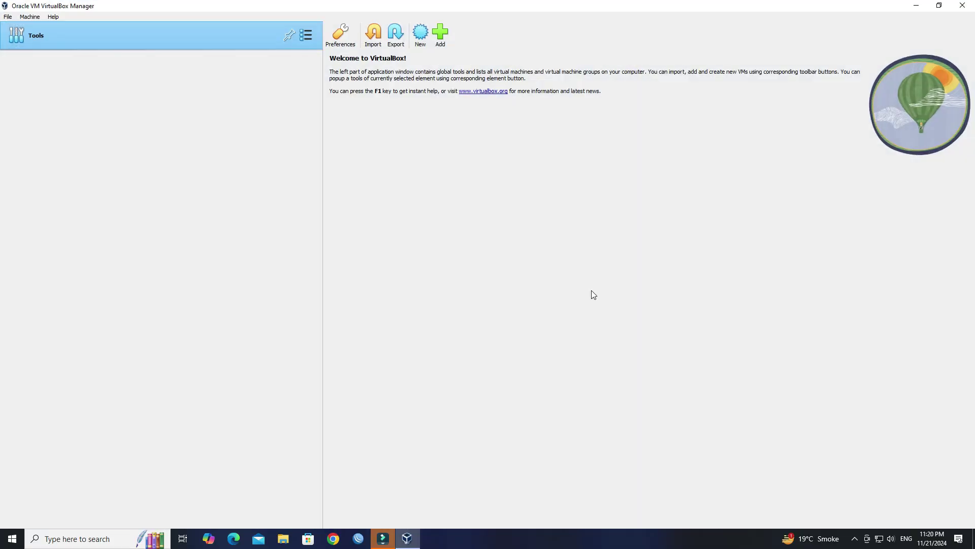
- Create a new VM named OpenWRT with type Linux and version Other Linux (64-bit)
{"action": "left_click", "coordinate": [428, 45]}
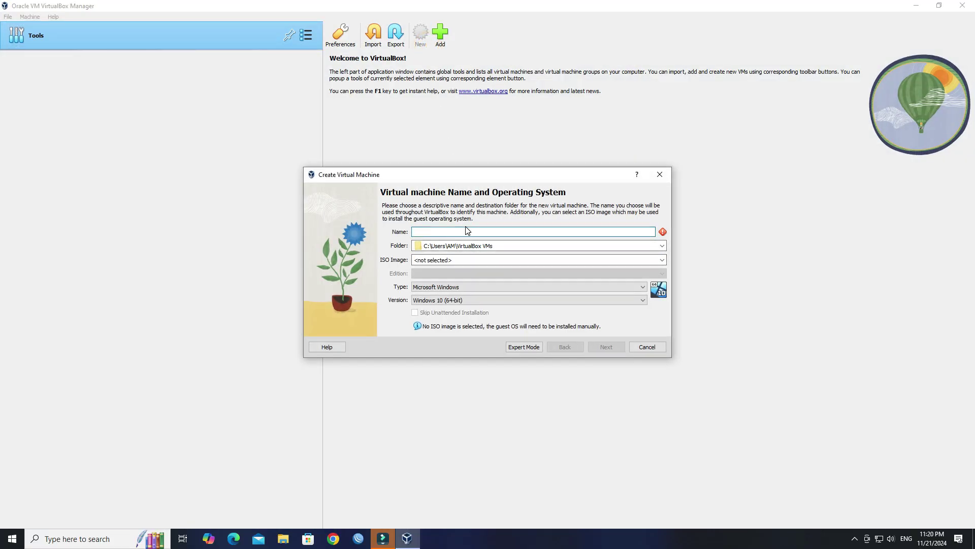
{"action": "type", "text": "OpenWRT"}
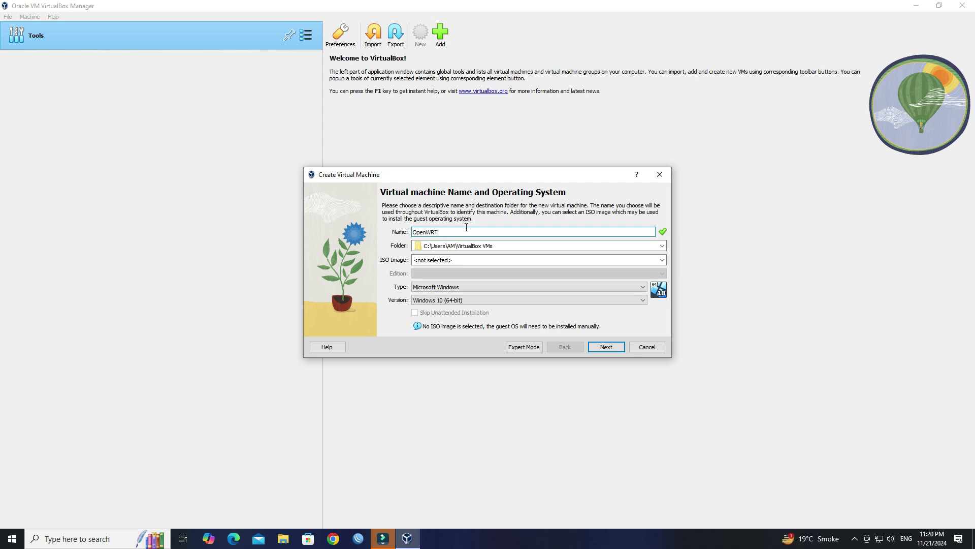
{"action": "left_click", "coordinate": [439, 288]}
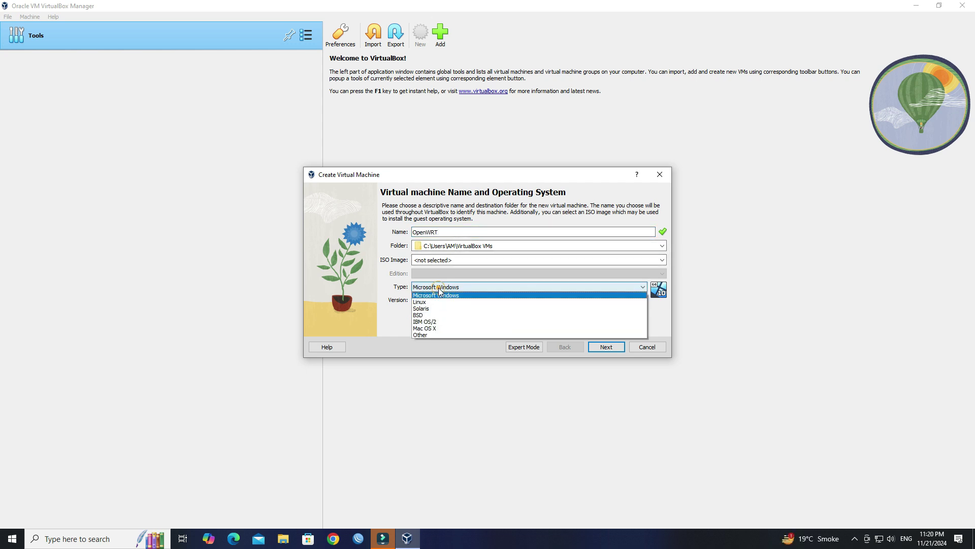
{"action": "left_click", "coordinate": [449, 303]}
{"action": "left_click", "coordinate": [449, 303]}
{"action": "left_click", "coordinate": [449, 303]}
{"action": "scroll", "coordinate": [457, 326], "scroll_direction": "down", "scroll_amount": 12}
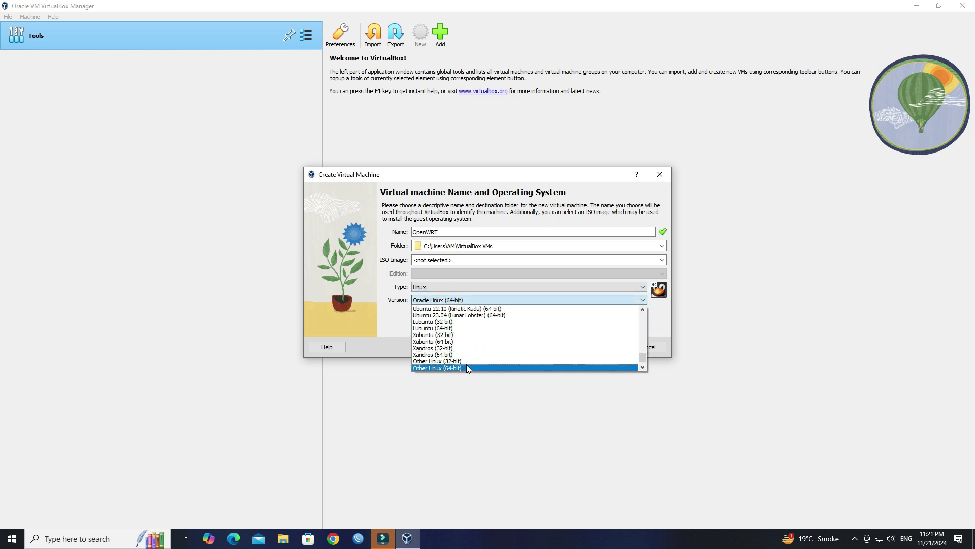
{"action": "left_click", "coordinate": [467, 367]}
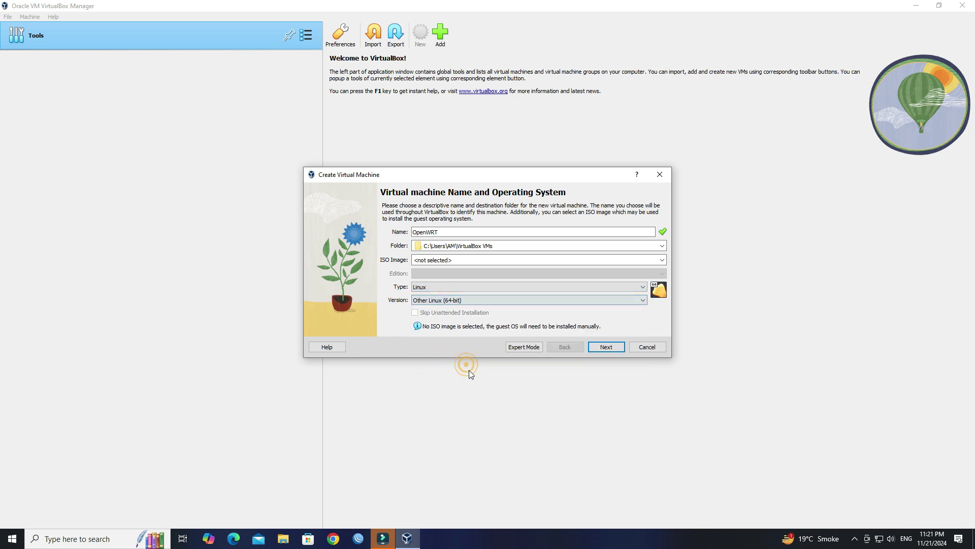
{"action": "left_click", "coordinate": [607, 347]}
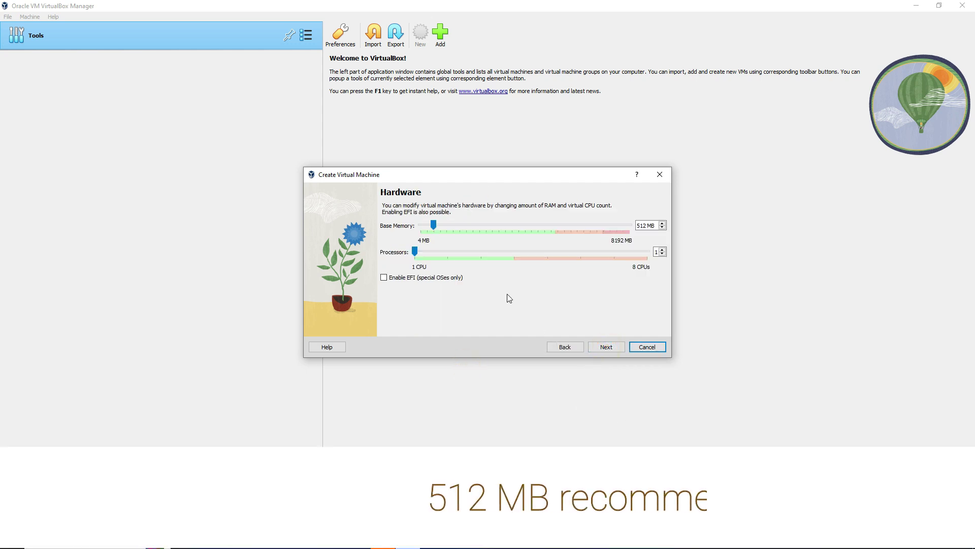
- Keep 512 MB base memory and 1 processor on the Hardware page
{"action": "double_click", "coordinate": [642, 229]}
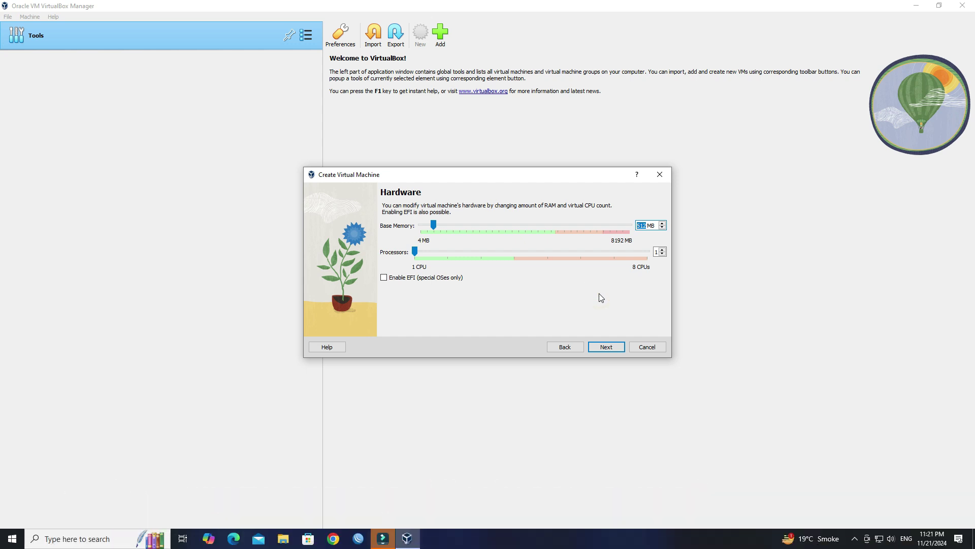
{"action": "left_click", "coordinate": [606, 347]}
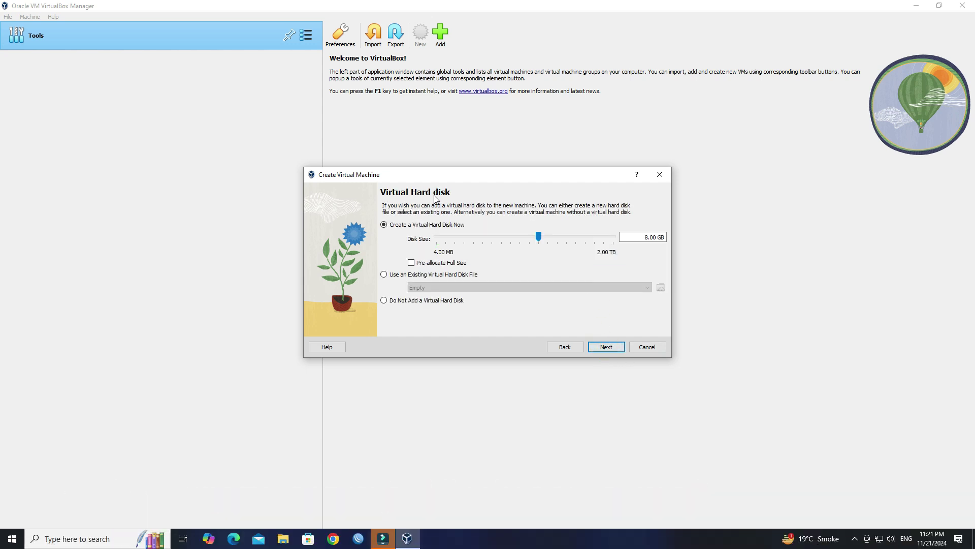
- Attach the existing Downloads\openwrt.vdi as the disk and finish creating the OpenWRT VM
{"action": "left_click", "coordinate": [398, 277]}
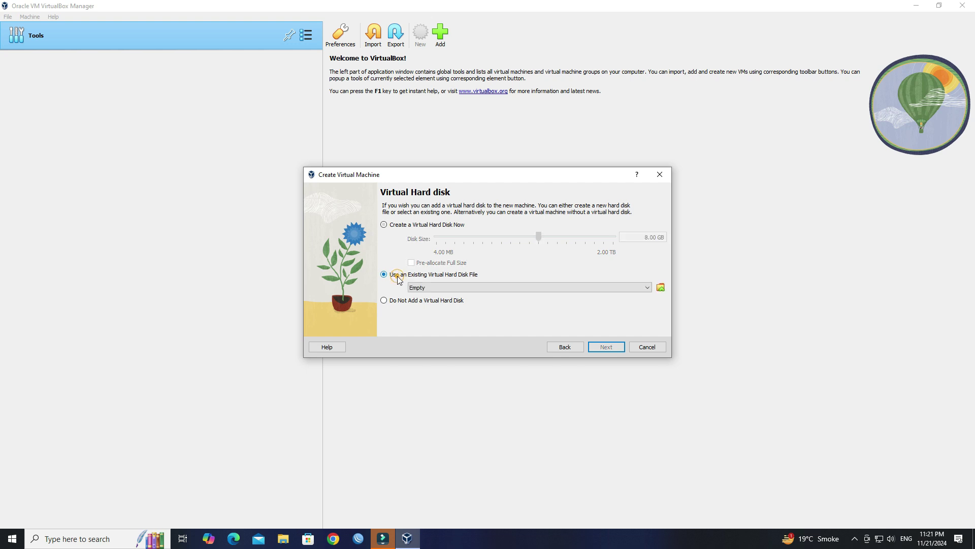
{"action": "left_click", "coordinate": [660, 288]}
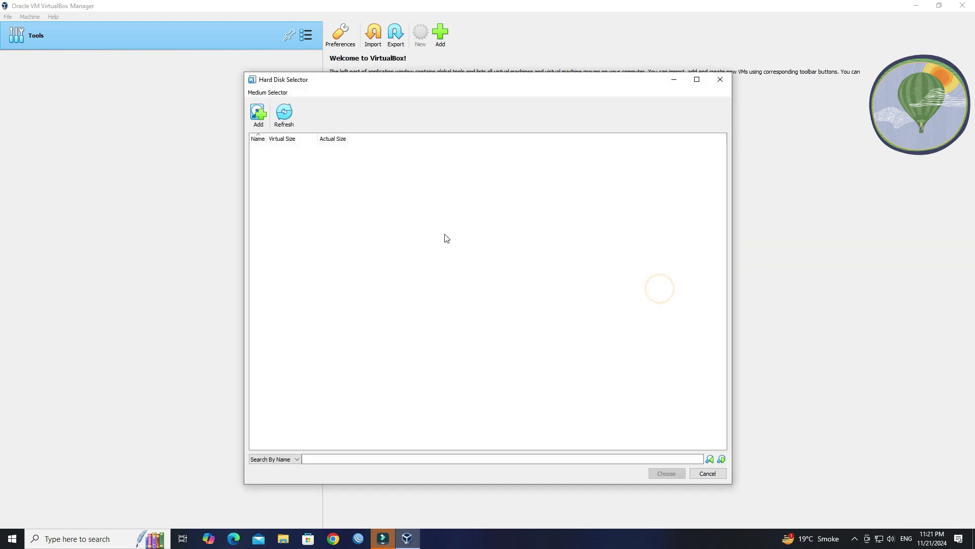
{"action": "left_click", "coordinate": [265, 125]}
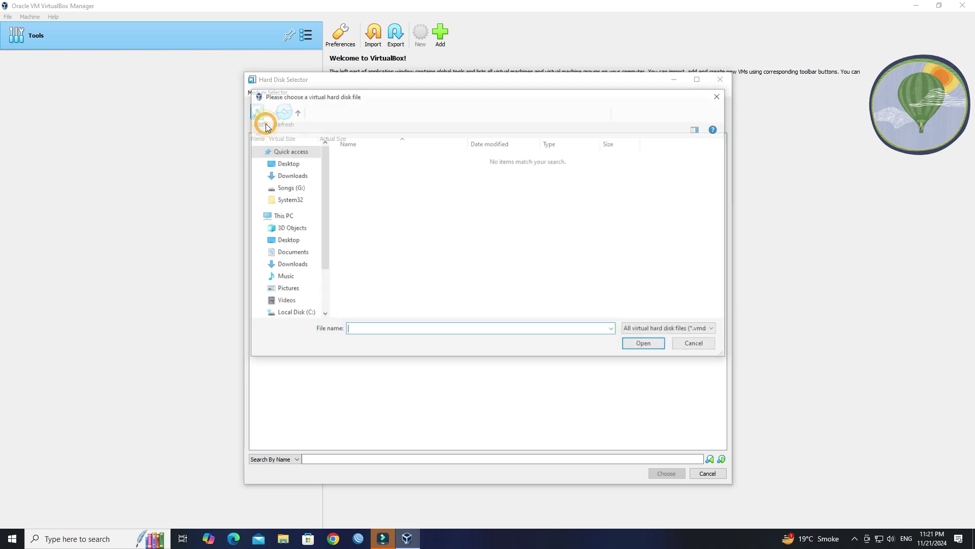
{"action": "left_click", "coordinate": [299, 175]}
{"action": "double_click", "coordinate": [361, 172]}
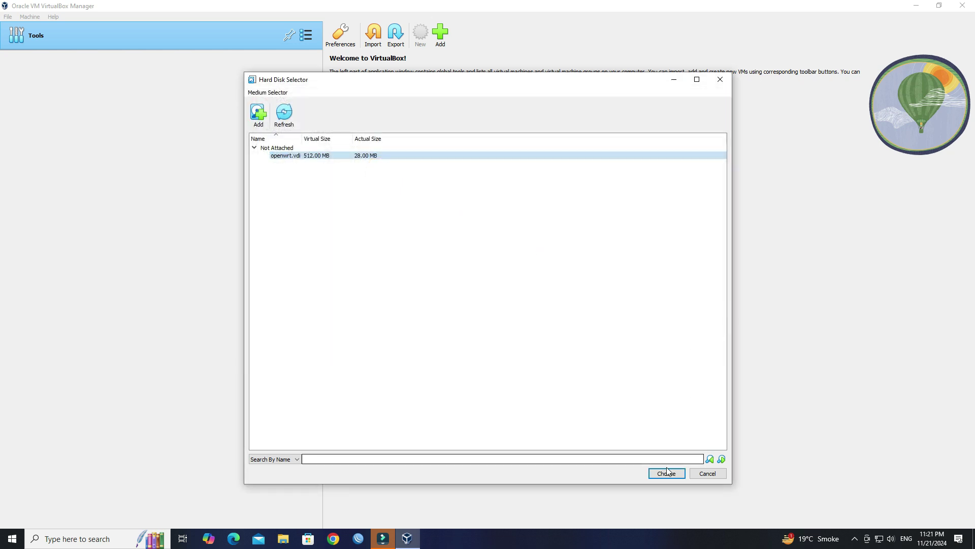
{"action": "left_click", "coordinate": [666, 474]}
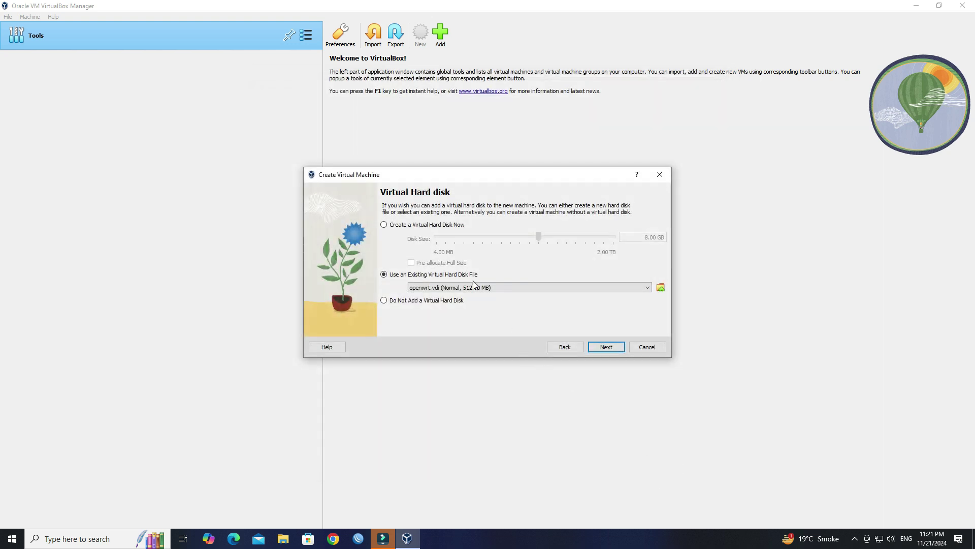
{"action": "left_click", "coordinate": [607, 347]}
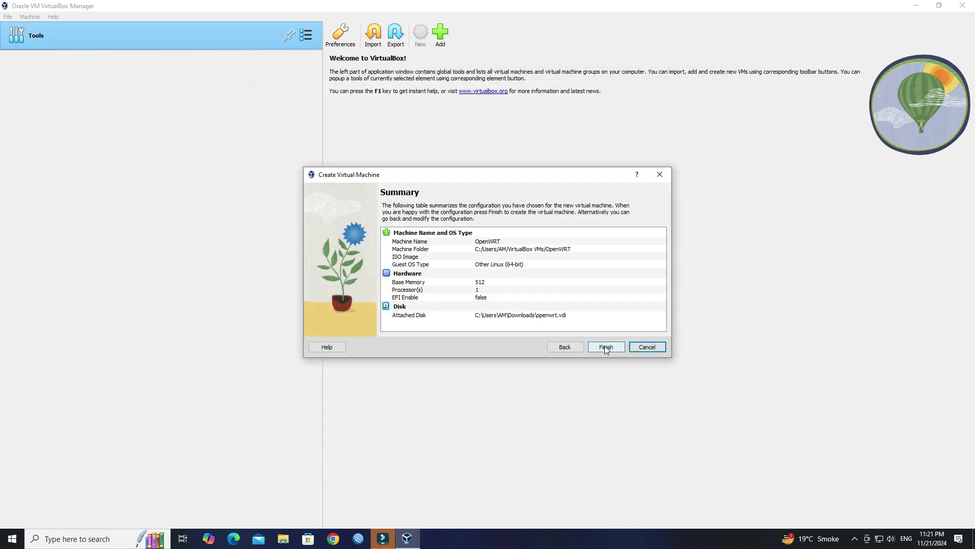
{"action": "left_click", "coordinate": [606, 347]}
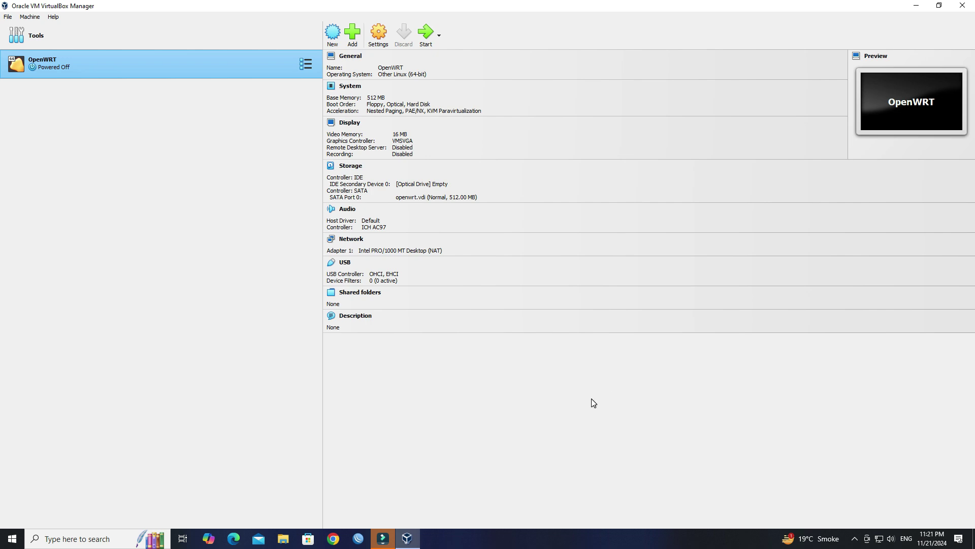
- In Network settings, bridge Adapter 1 to the TP-LINK USB Ethernet adapter
{"action": "left_click", "coordinate": [382, 48]}
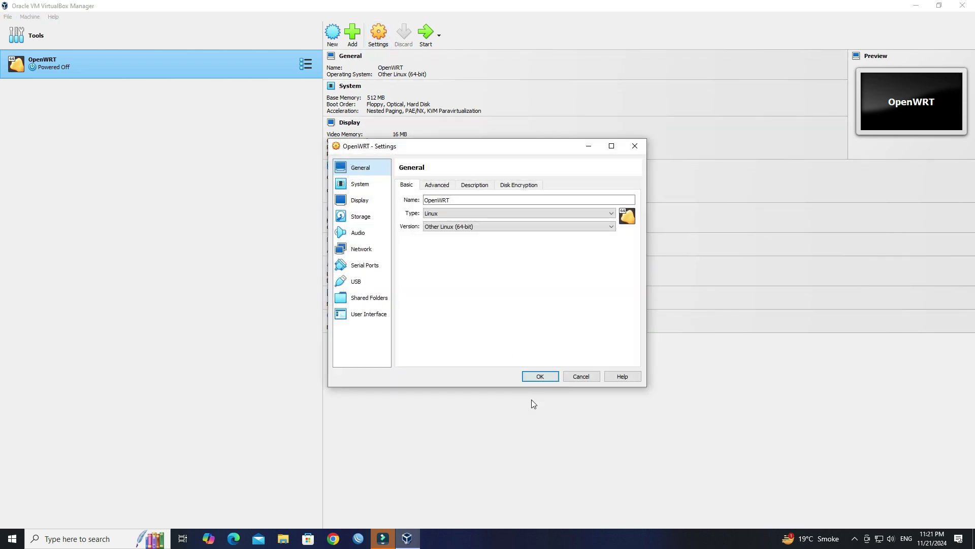
{"action": "left_click", "coordinate": [374, 254]}
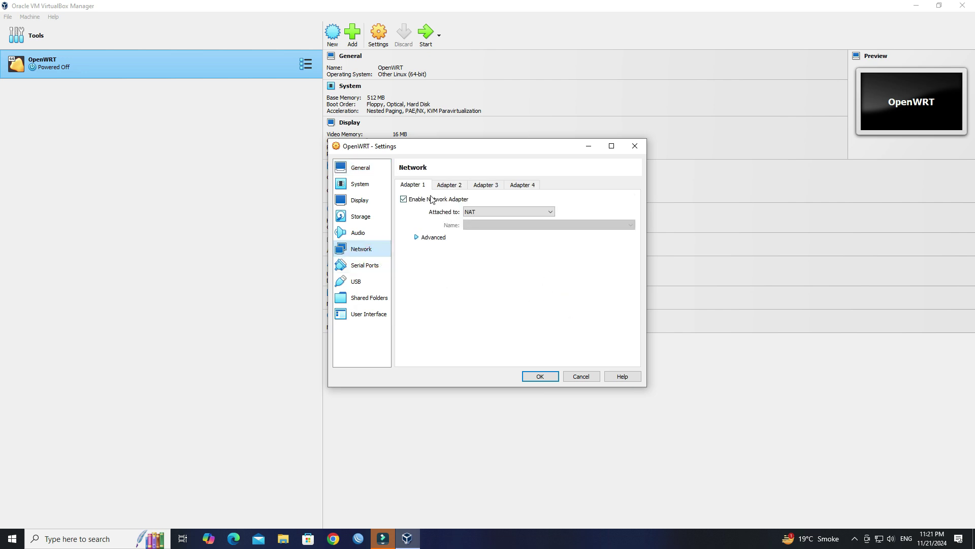
{"action": "left_click", "coordinate": [489, 213]}
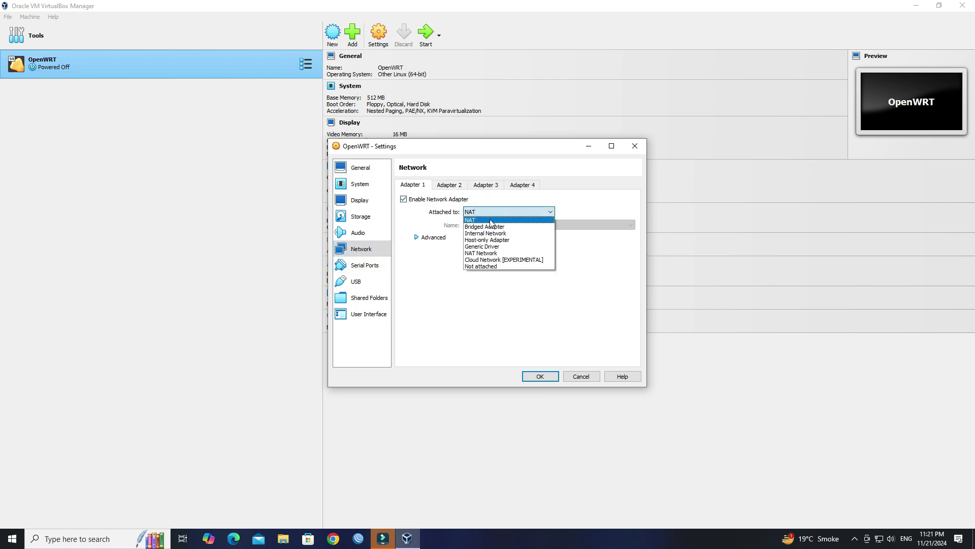
{"action": "left_click", "coordinate": [487, 226]}
{"action": "left_click", "coordinate": [493, 225]}
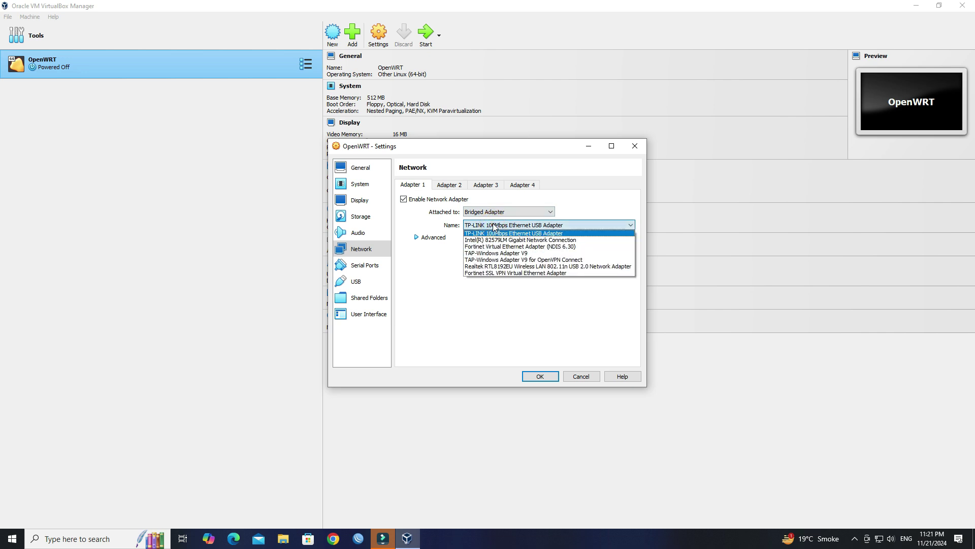
{"action": "left_click", "coordinate": [490, 225]}
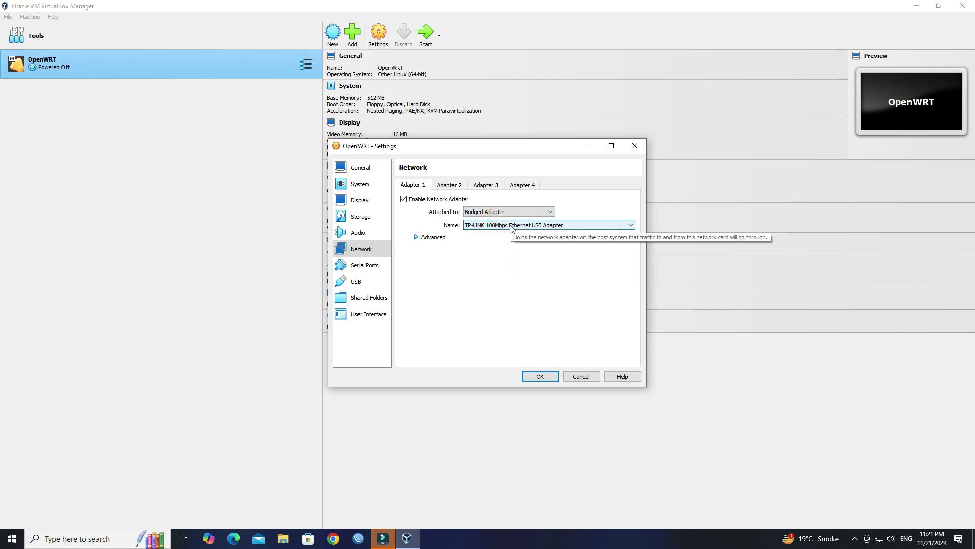
- Enable Adapter 2 bridged to Intel 82579LM, save the settings, and start the VM
{"action": "left_click", "coordinate": [453, 185]}
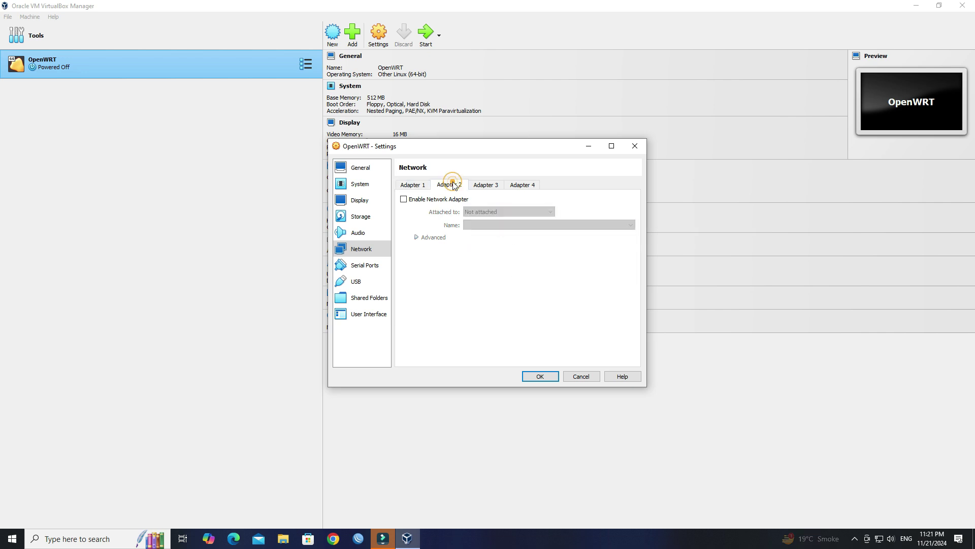
{"action": "left_click", "coordinate": [435, 199]}
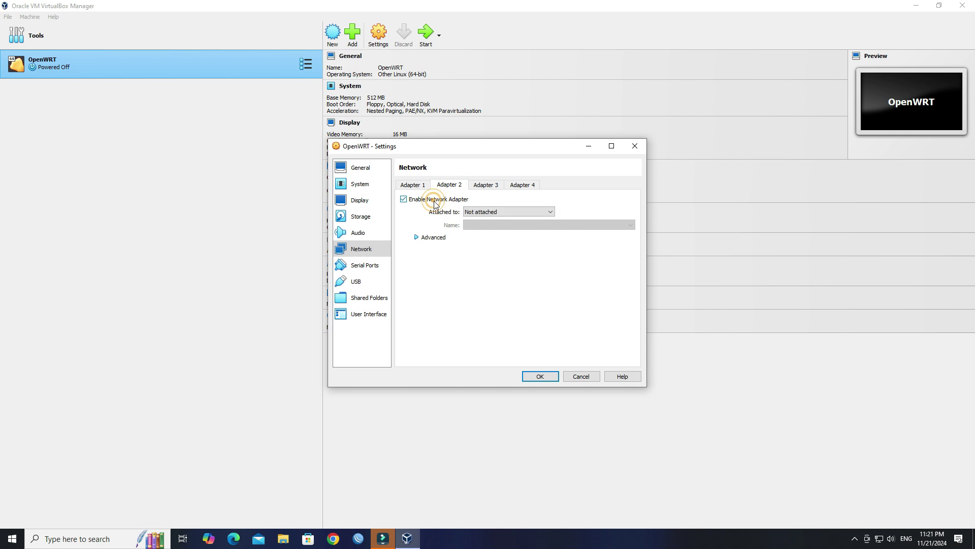
{"action": "left_click", "coordinate": [478, 213]}
{"action": "left_click", "coordinate": [485, 227]}
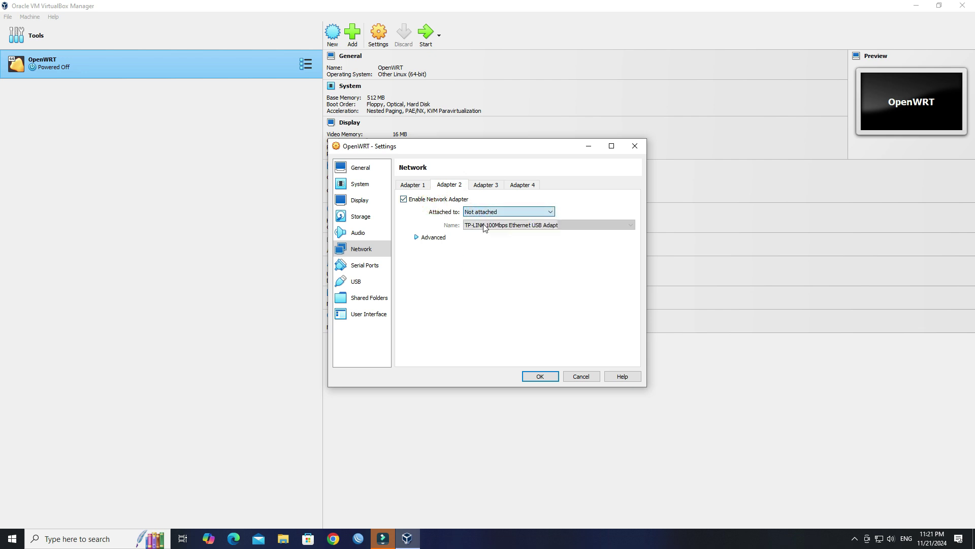
{"action": "left_click", "coordinate": [484, 225]}
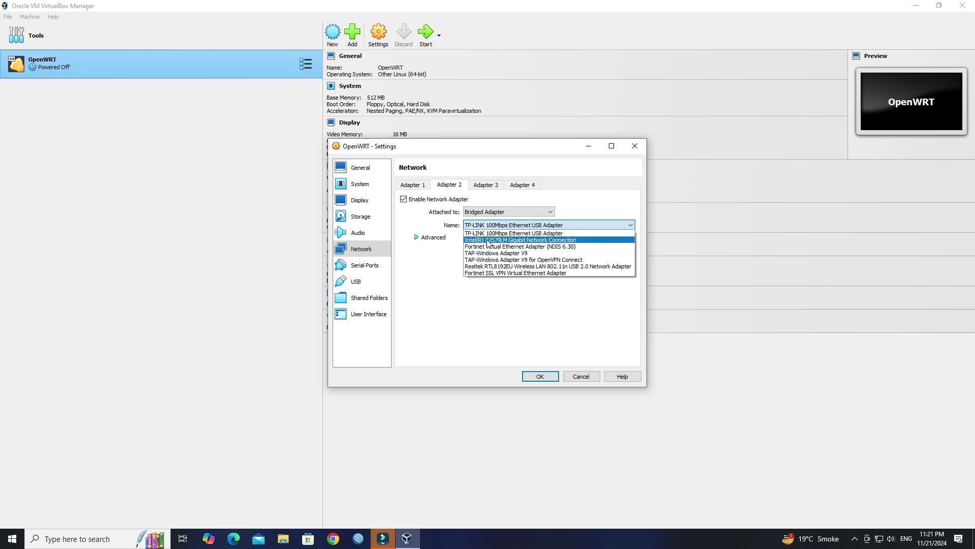
{"action": "left_click", "coordinate": [488, 240]}
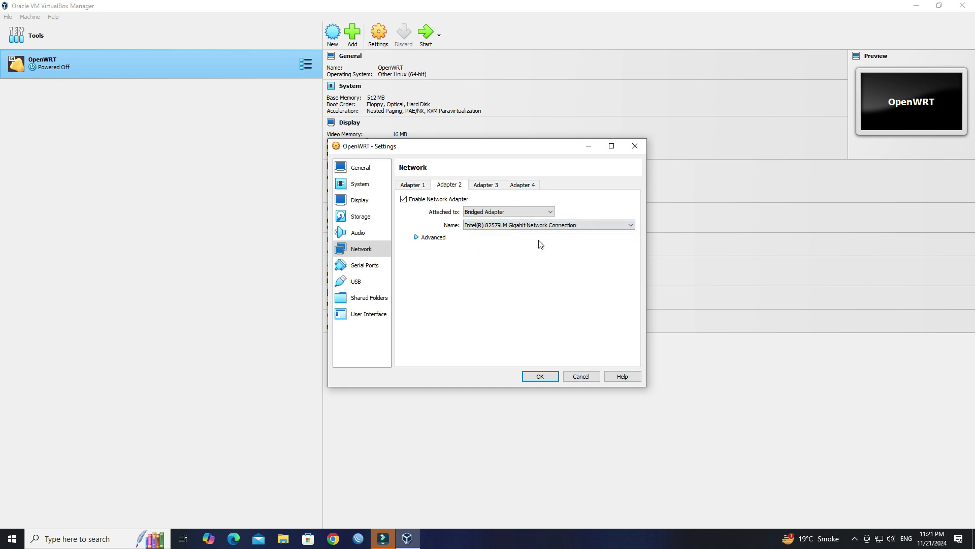
{"action": "left_click", "coordinate": [542, 376]}
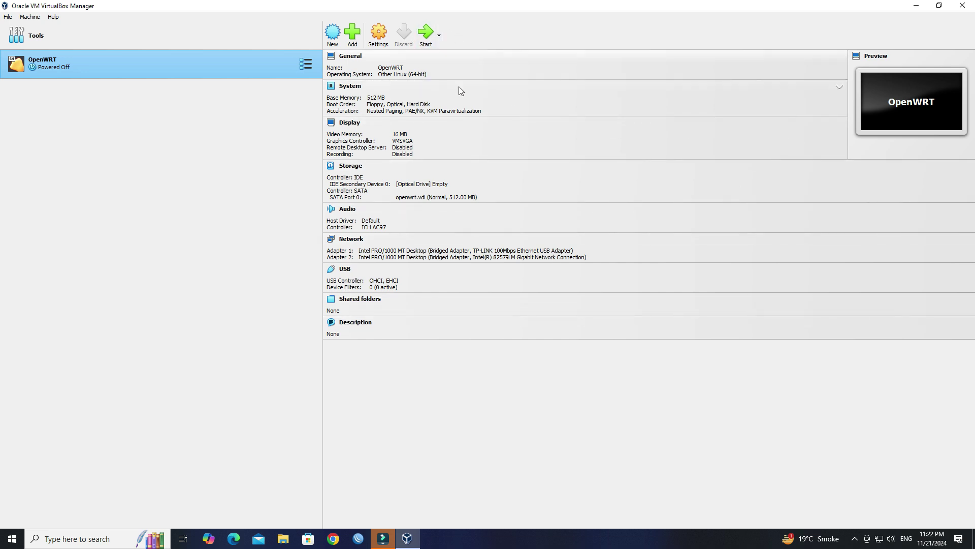
{"action": "left_click", "coordinate": [428, 38]}
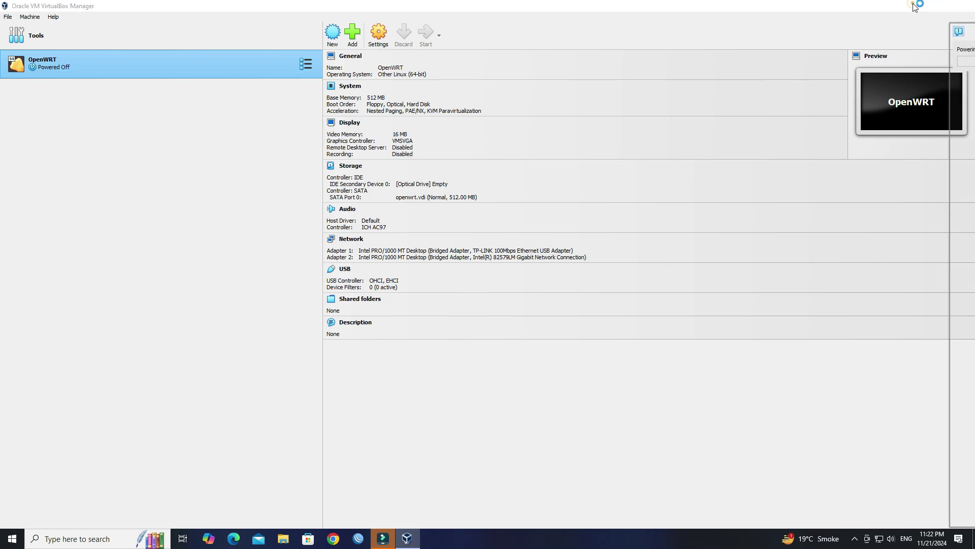
- Boot the OpenWrt entry from GRUB to the root@OpenWrt 23.05.5 shell, then refresh the host desktop
{"action": "left_click", "coordinate": [914, 6]}
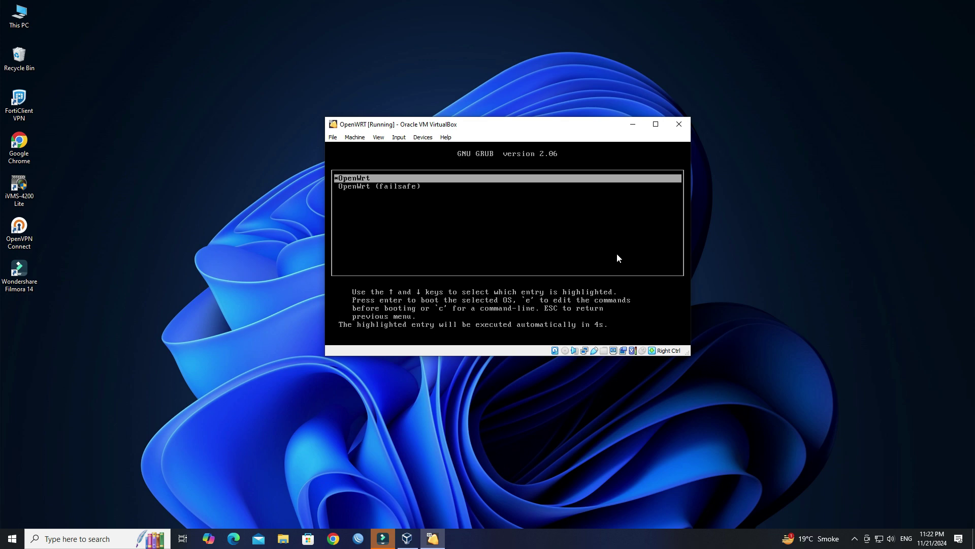
{"action": "key", "text": "Down"}
{"action": "key", "text": "Up"}
{"action": "key", "text": "Return"}
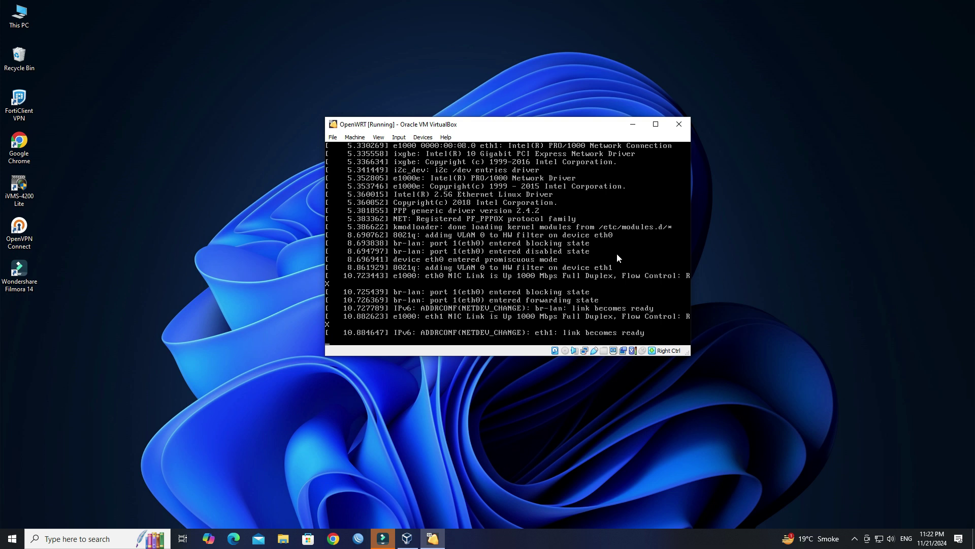
{"action": "key", "text": "Return"}
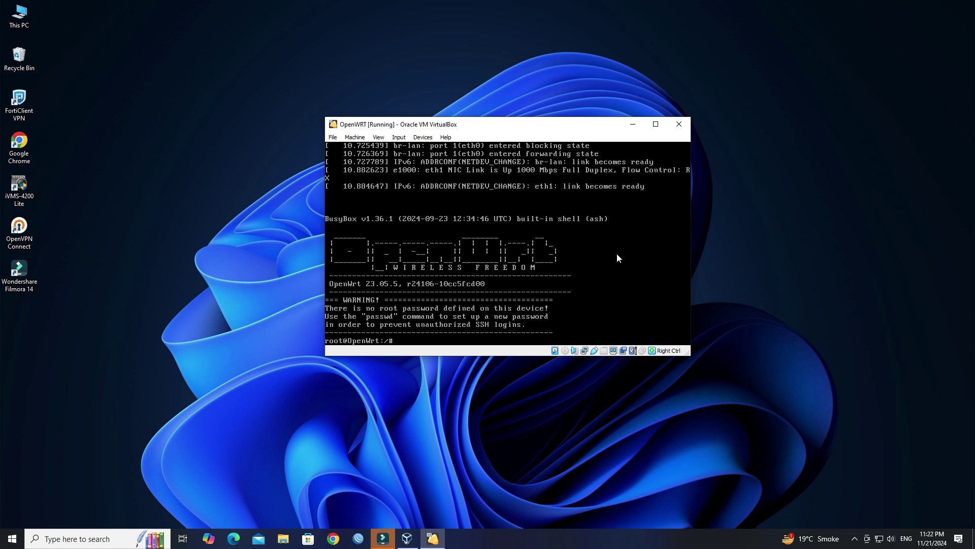
{"action": "right_click", "coordinate": [773, 254]}
{"action": "left_click", "coordinate": [799, 288]}
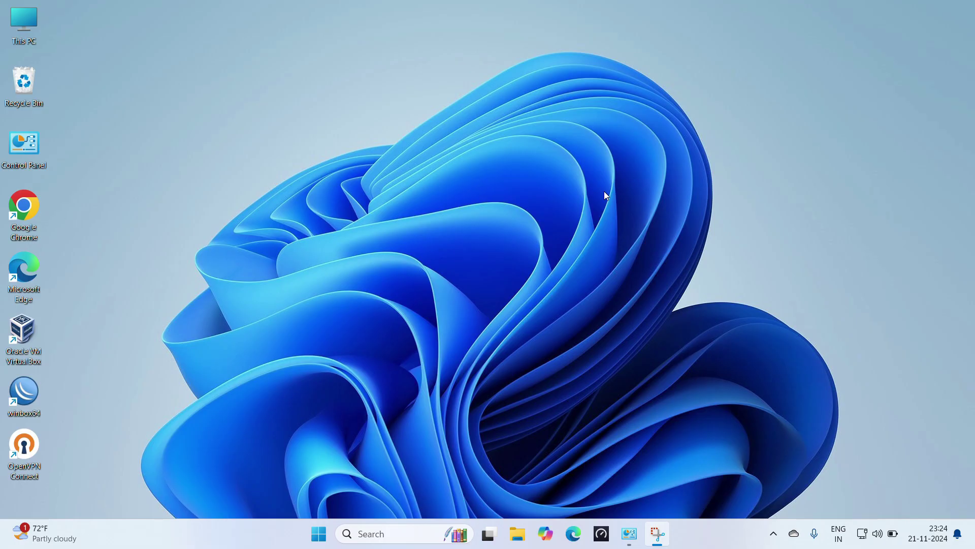
- Run 'ping 192.168.1.1 -t' in Command Prompt, confirm 1 ms TTL=64 replies, and launch Google Chrome
{"action": "key", "text": "super+r"}
{"action": "type", "text": "cmd"}
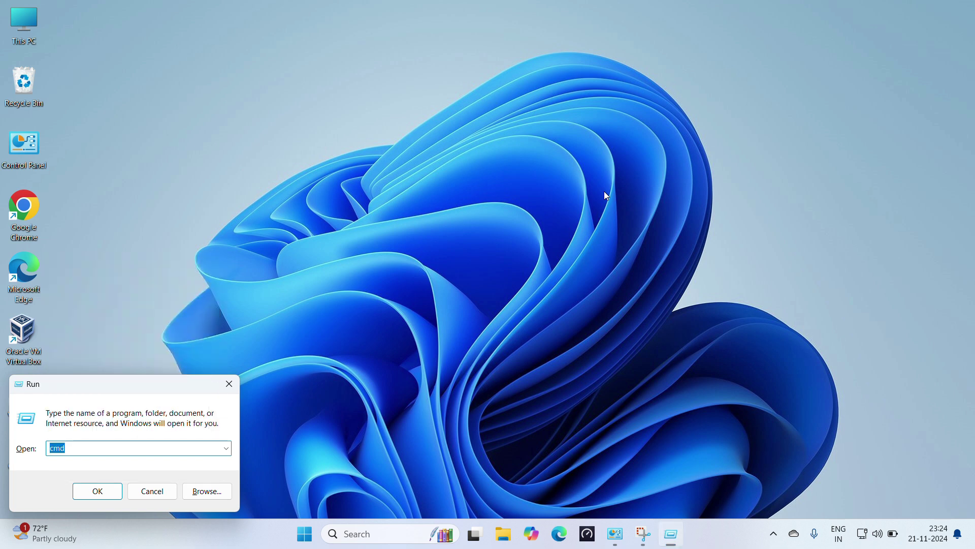
{"action": "key", "text": "Return"}
{"action": "type", "text": "ping "}
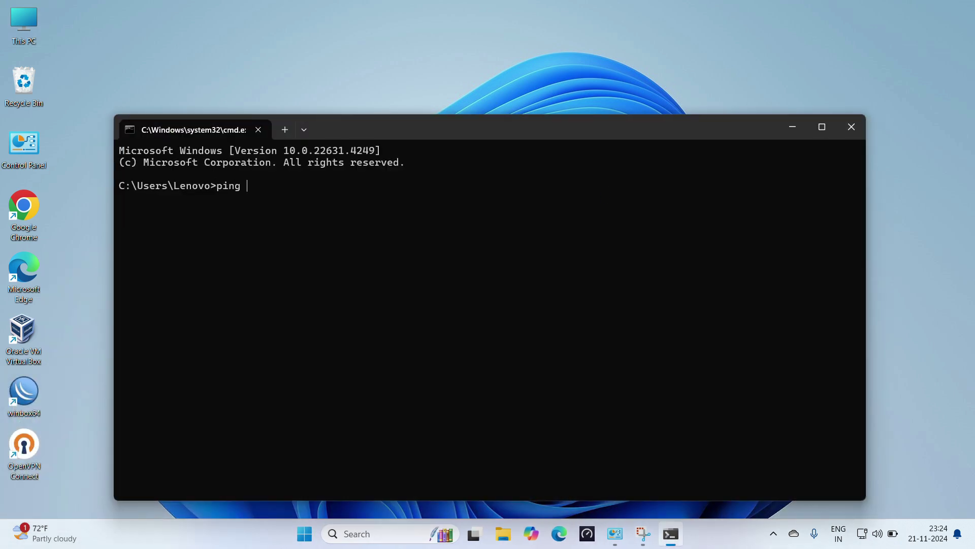
{"action": "type", "text": "192.168.1.1 -t"}
{"action": "key", "text": "Return"}
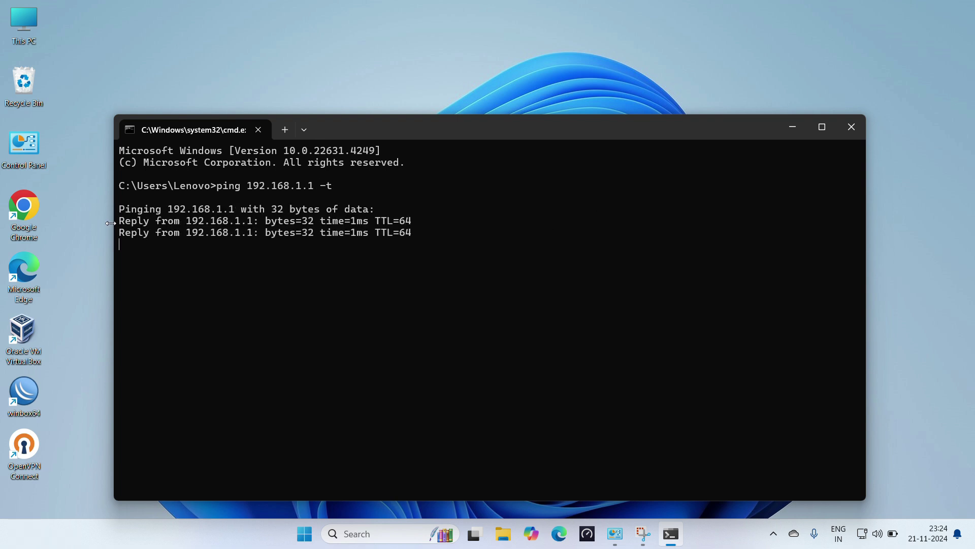
{"action": "double_click", "coordinate": [22, 206]}
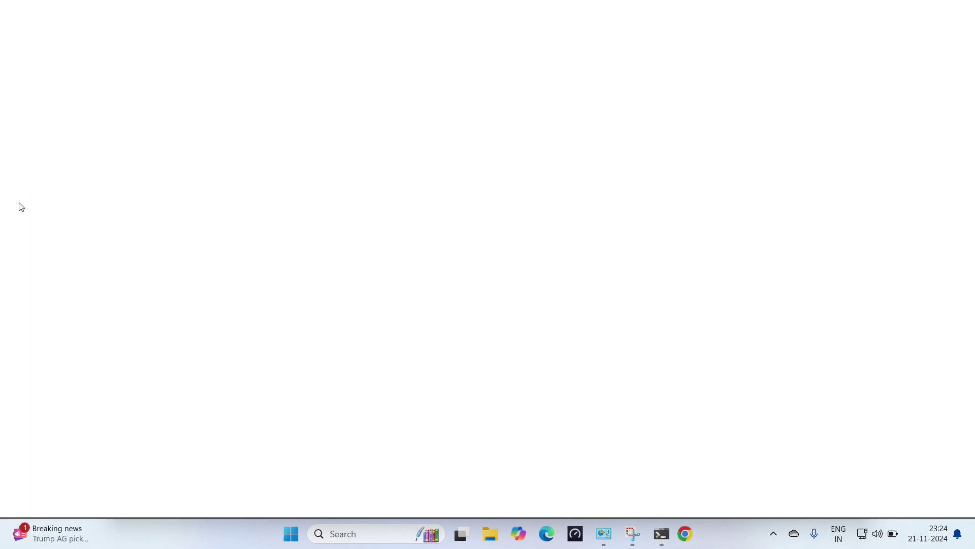
- Load 192.168.1.1 in Chrome, log in as root with an empty password, and note the 'No password set!' warning
{"action": "type", "text": "192.168"}
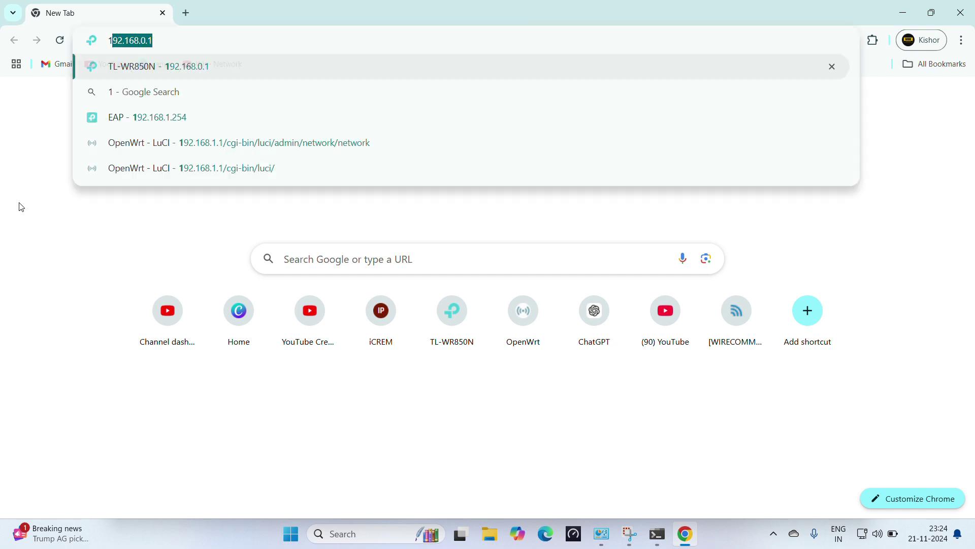
{"action": "type", "text": ".1.1"}
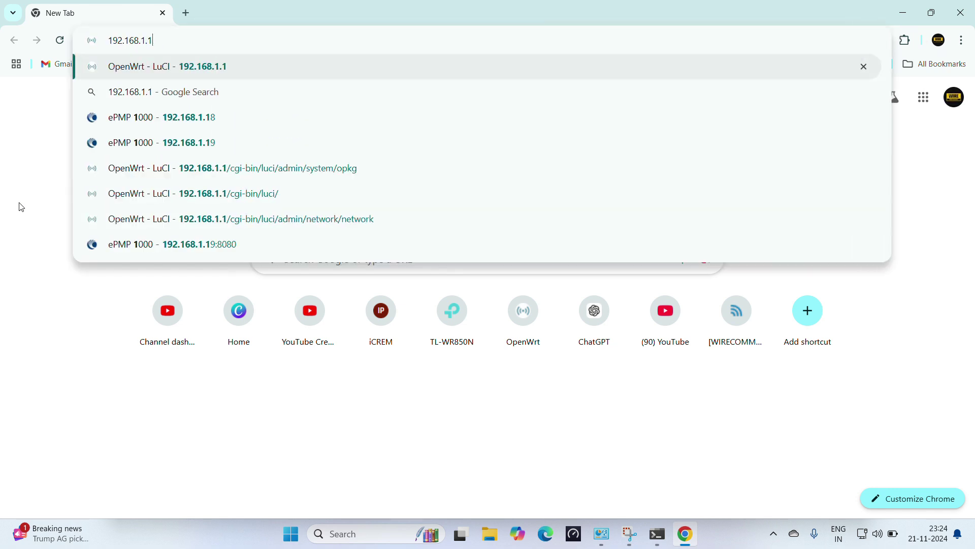
{"action": "key", "text": "Return"}
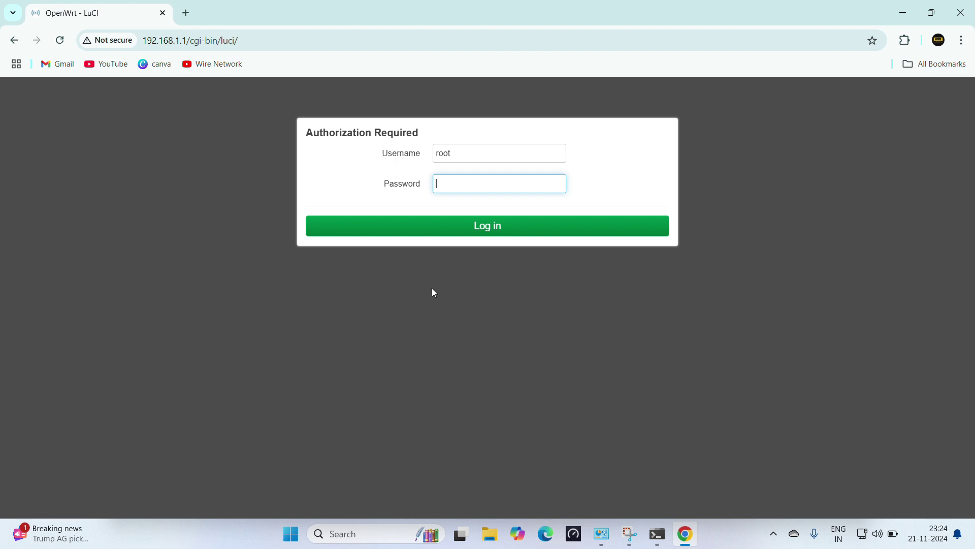
{"action": "left_click", "coordinate": [533, 233]}
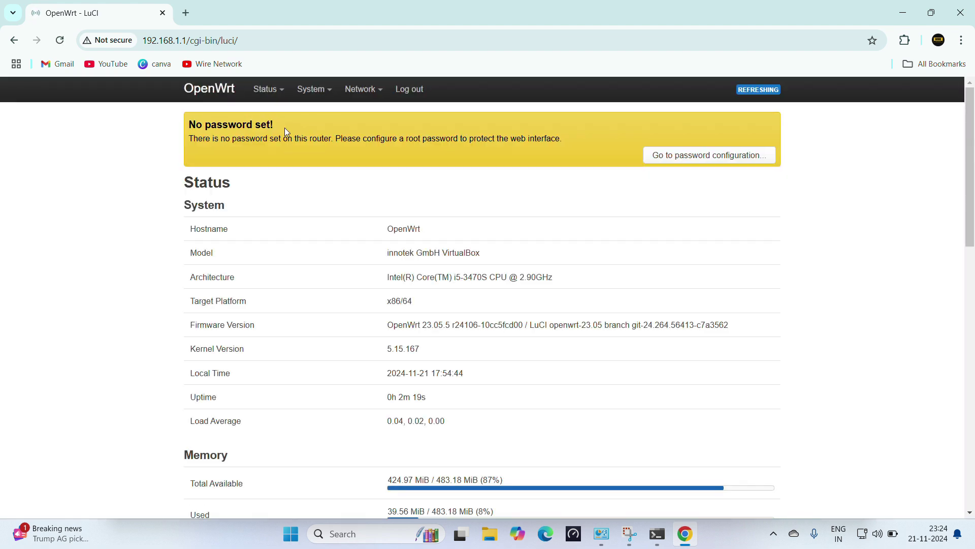
{"action": "left_click_drag", "start_coordinate": [270, 130], "coordinate": [190, 127]}
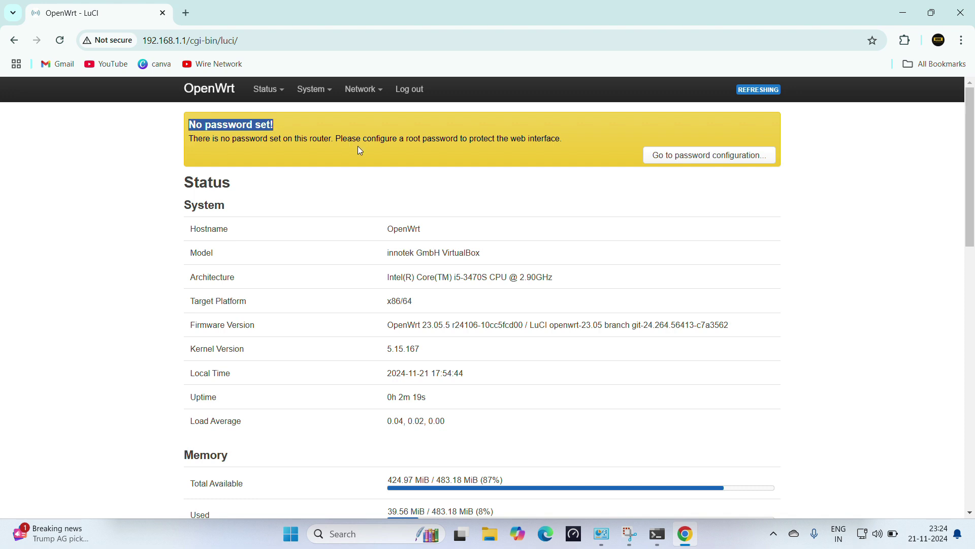
{"action": "left_click", "coordinate": [490, 174]}
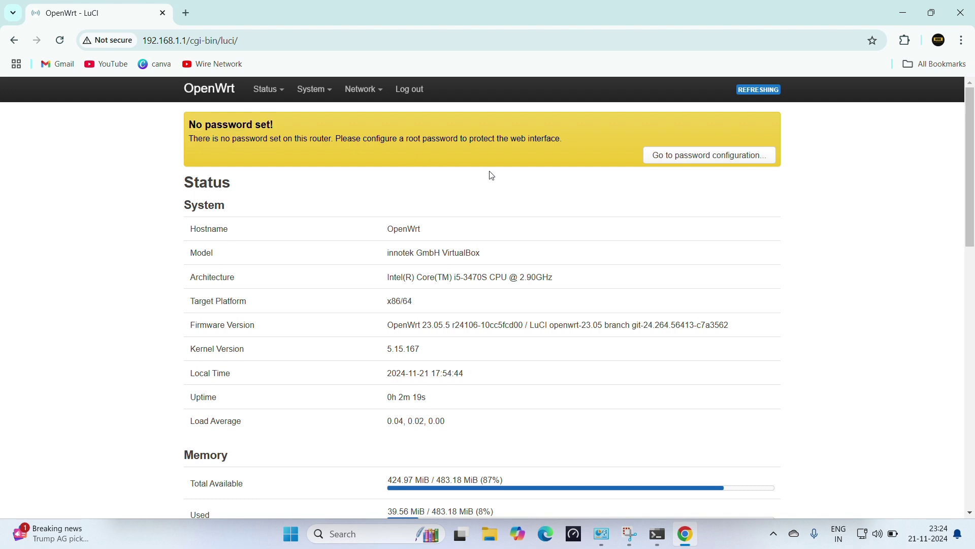
- Enter and confirm a new router password on the Router Password page, save it, and dismiss the success notice
{"action": "left_click", "coordinate": [710, 161]}
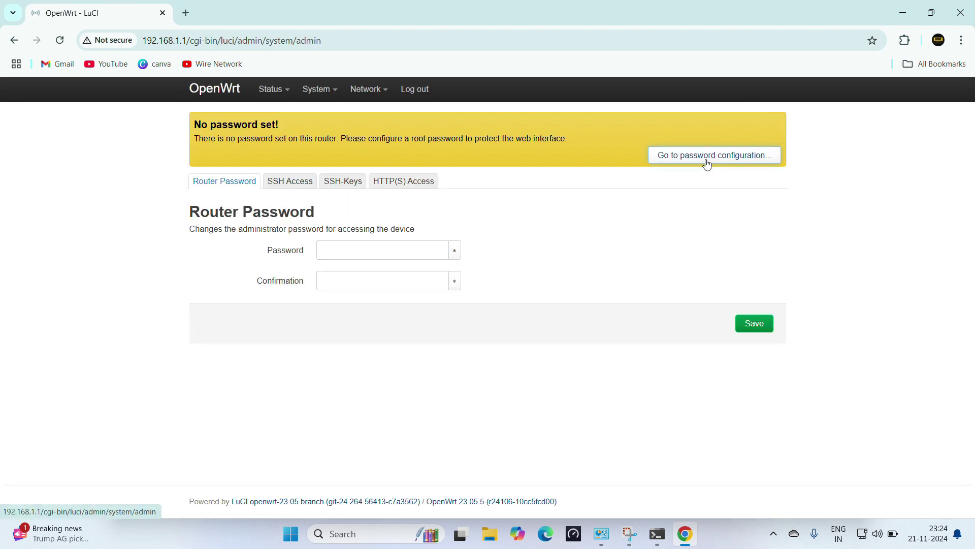
{"action": "left_click", "coordinate": [371, 249]}
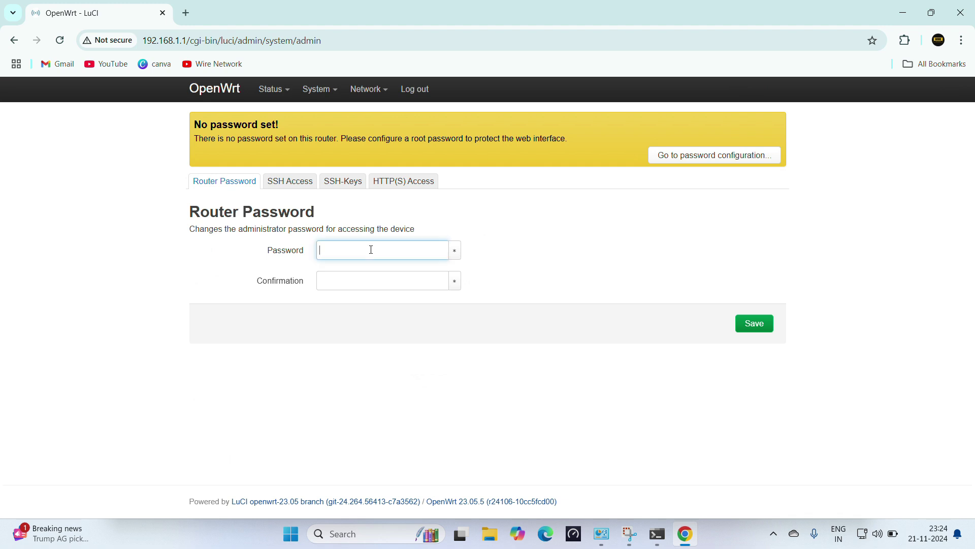
{"action": "type", "text": "123456•••"}
{"action": "key", "text": "Tab"}
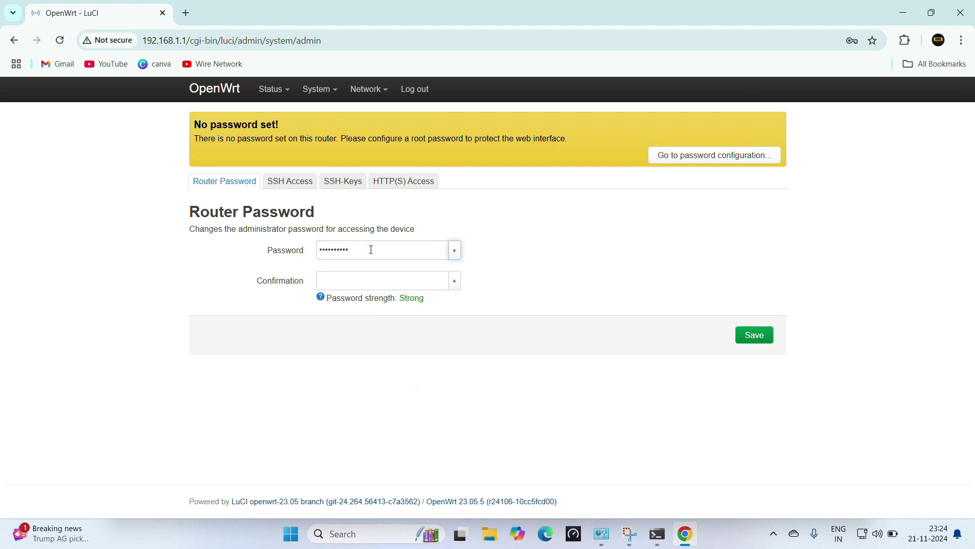
{"action": "left_click", "coordinate": [368, 286]}
{"action": "type", "text": "••••••"}
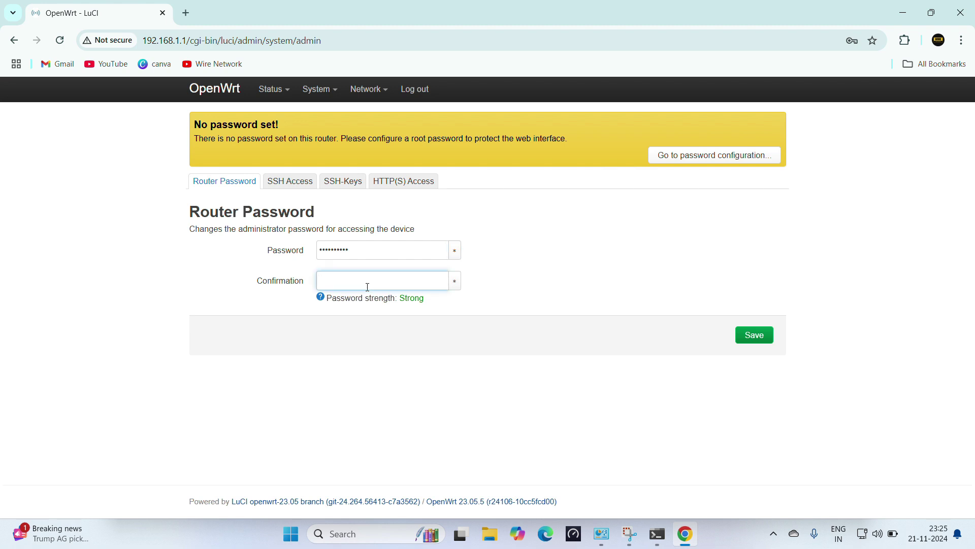
{"action": "type", "text": "••••"}
{"action": "left_click", "coordinate": [757, 337]}
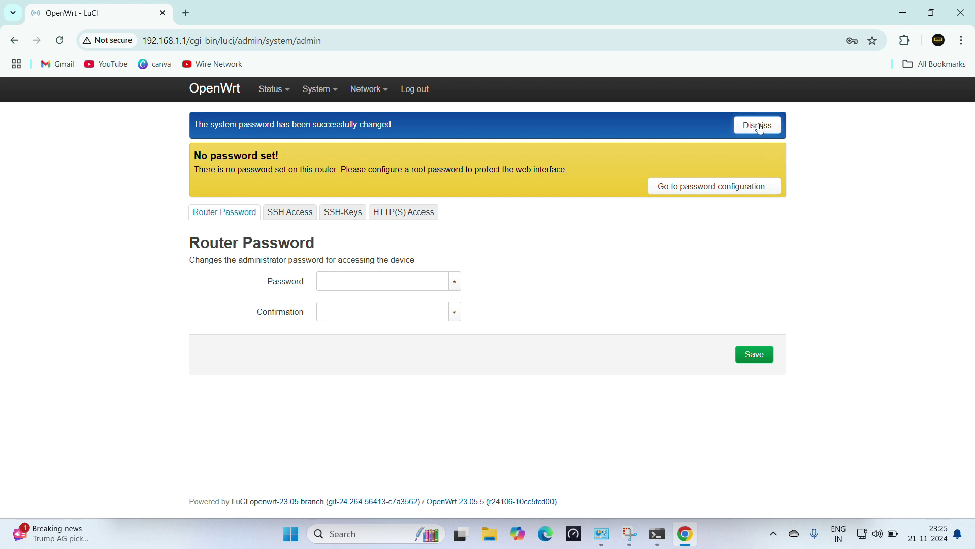
{"action": "left_click", "coordinate": [757, 125]}
{"action": "mouse_move", "coordinate": [269, 89]}
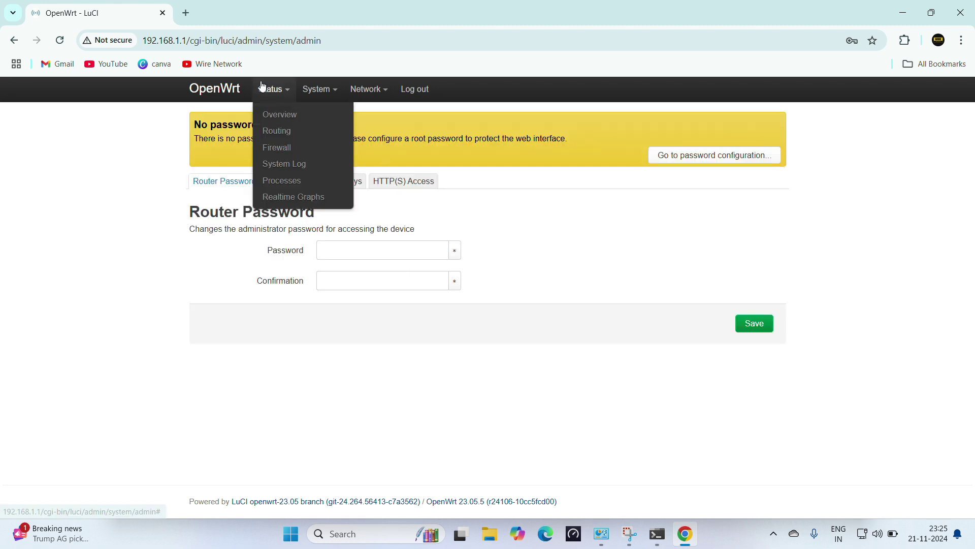
- Review Status Overview: Model innotek GmbH VirtualBox, firmware 23.05.5 x86/64, eth0/eth1 port status, IPv4 upstream, DHCP leases
{"action": "left_click", "coordinate": [288, 119]}
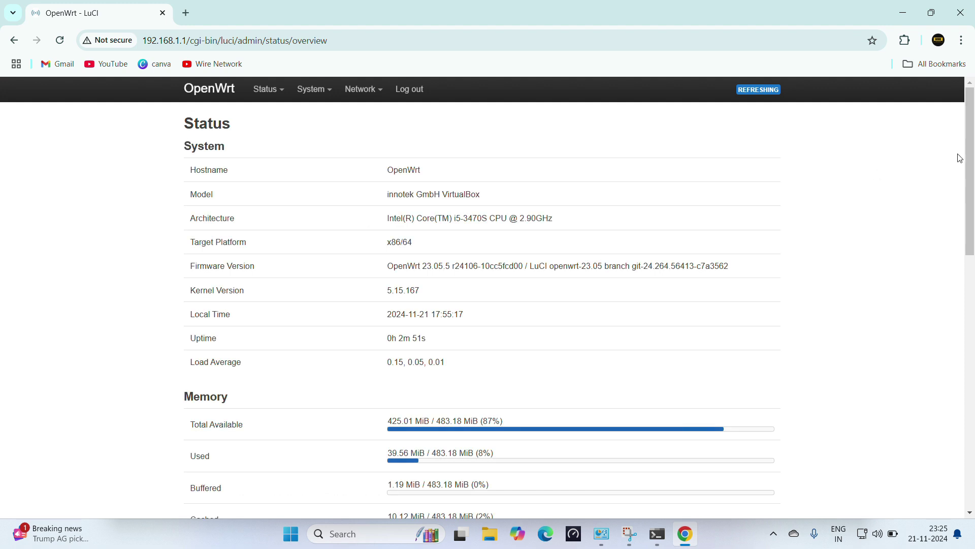
{"action": "mouse_move", "coordinate": [971, 147]}
{"action": "left_mouse_down"}
{"action": "mouse_move", "coordinate": [970, 192]}
{"action": "mouse_move", "coordinate": [970, 145]}
{"action": "left_mouse_up"}
{"action": "left_click_drag", "start_coordinate": [499, 196], "coordinate": [387, 196]}
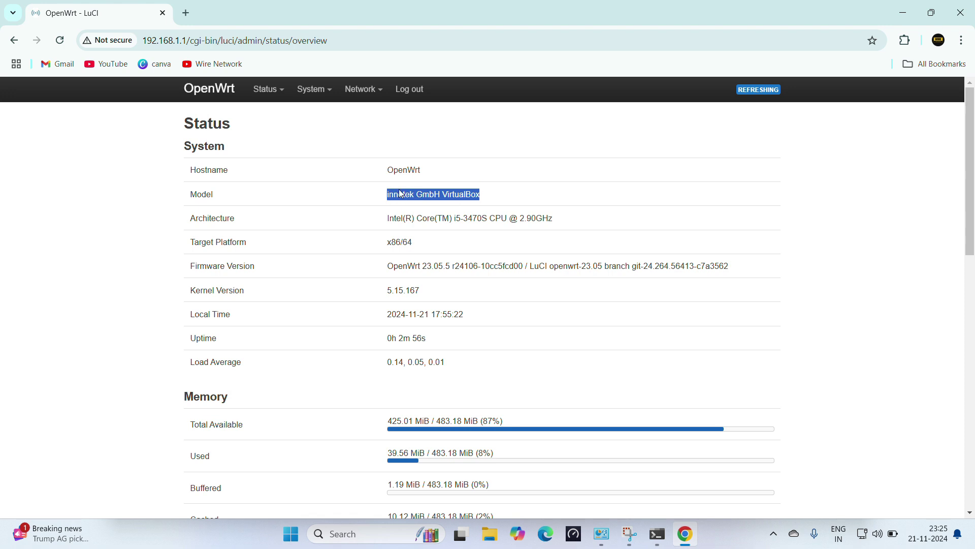
{"action": "left_click_drag", "start_coordinate": [971, 184], "coordinate": [972, 391]}
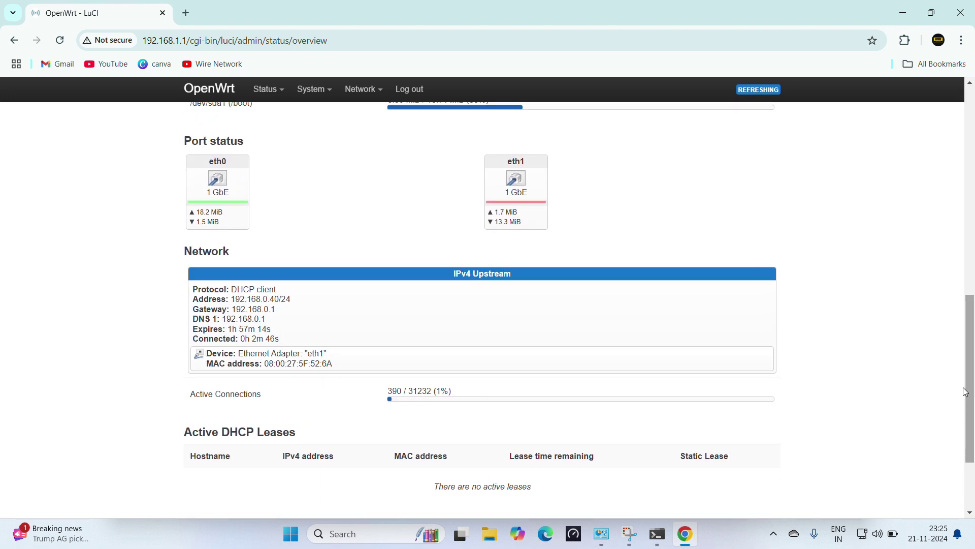
{"action": "mouse_move", "coordinate": [492, 204]}
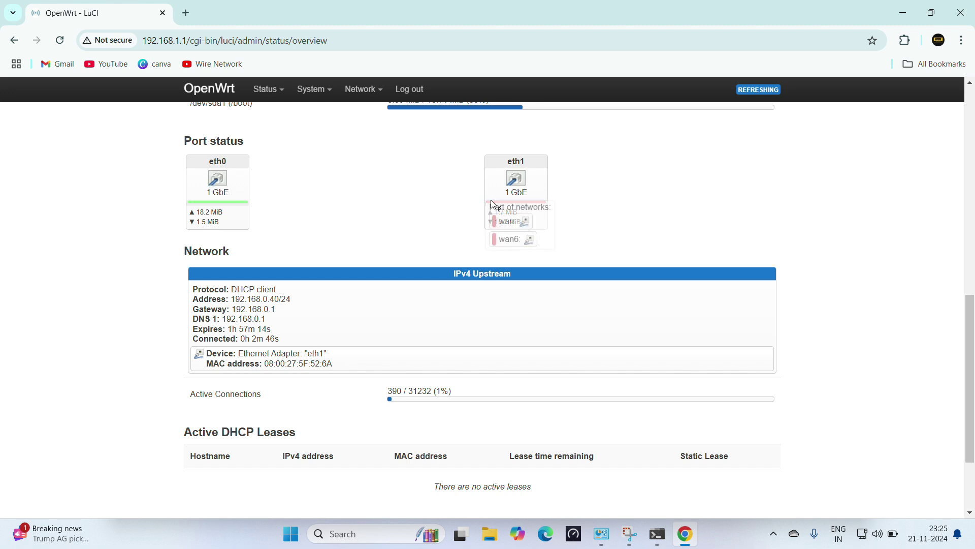
{"action": "left_click_drag", "start_coordinate": [972, 332], "coordinate": [973, 443]}
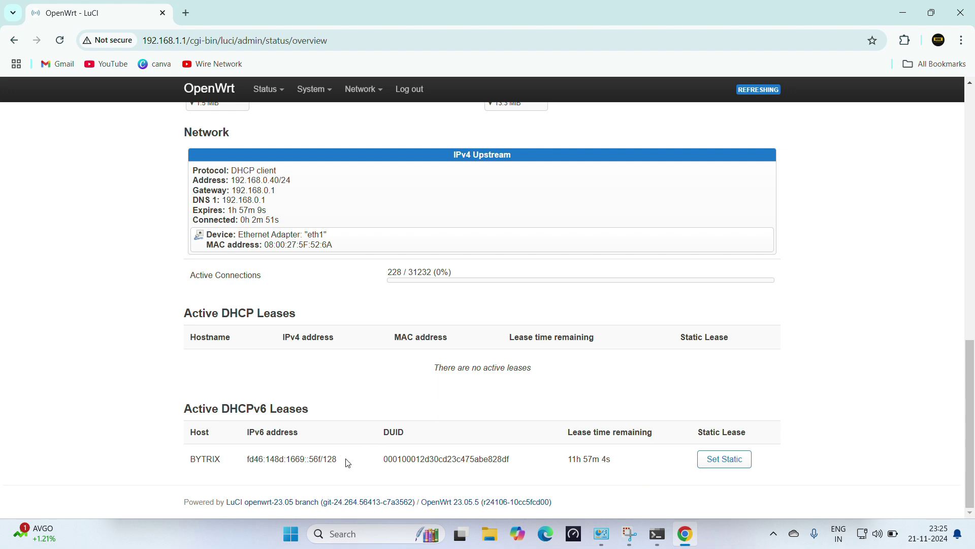
{"action": "left_click_drag", "start_coordinate": [972, 422], "coordinate": [960, 161]}
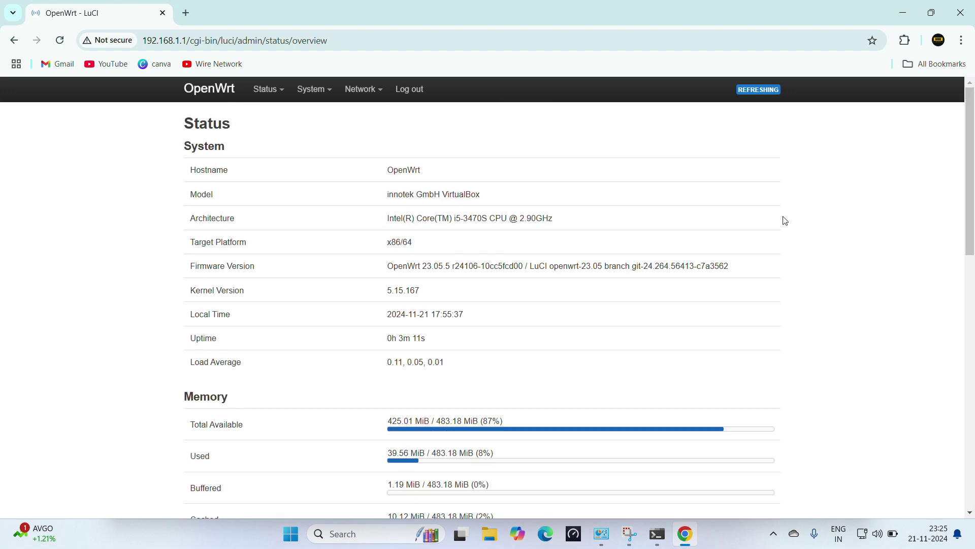
- Check interfaces lan at 192.168.1.1/24, wan via DHCP at 192.168.0.40/24, and wan6, then return to Status Overview
{"action": "mouse_move", "coordinate": [371, 96]}
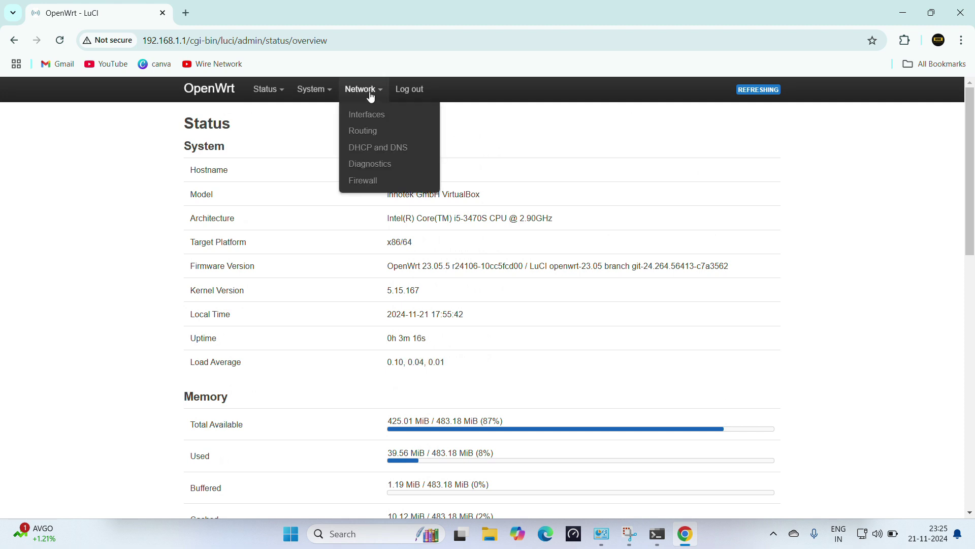
{"action": "left_click", "coordinate": [369, 114]}
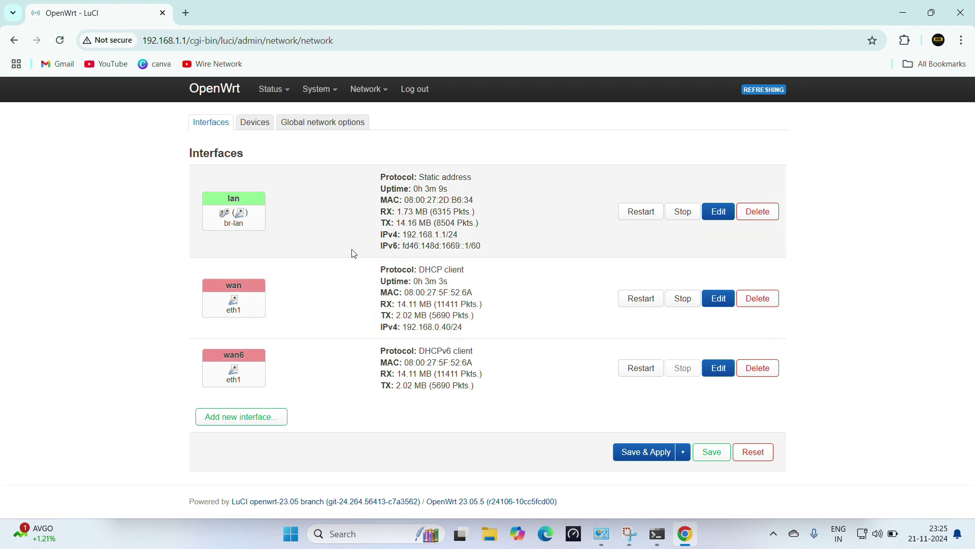
{"action": "left_click", "coordinate": [274, 90]}
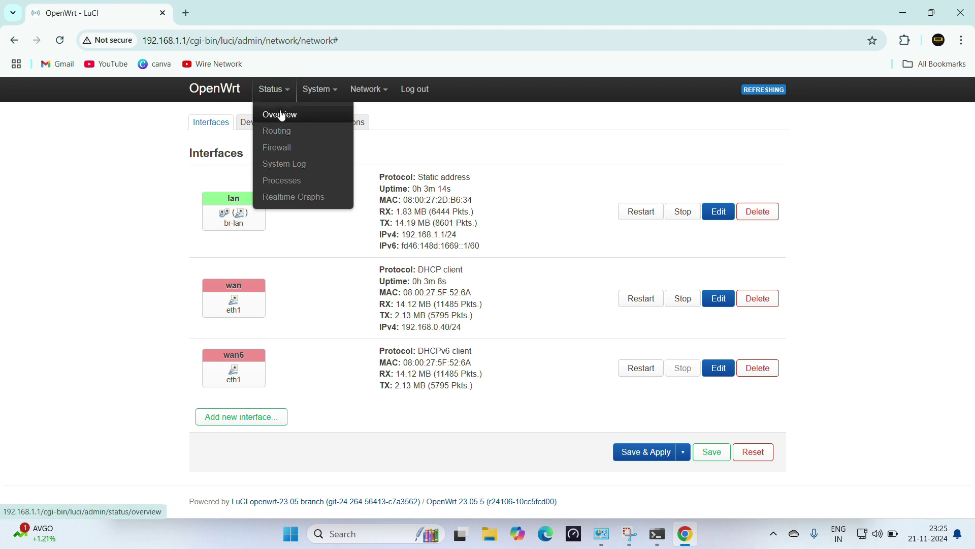
{"action": "left_click", "coordinate": [281, 114]}
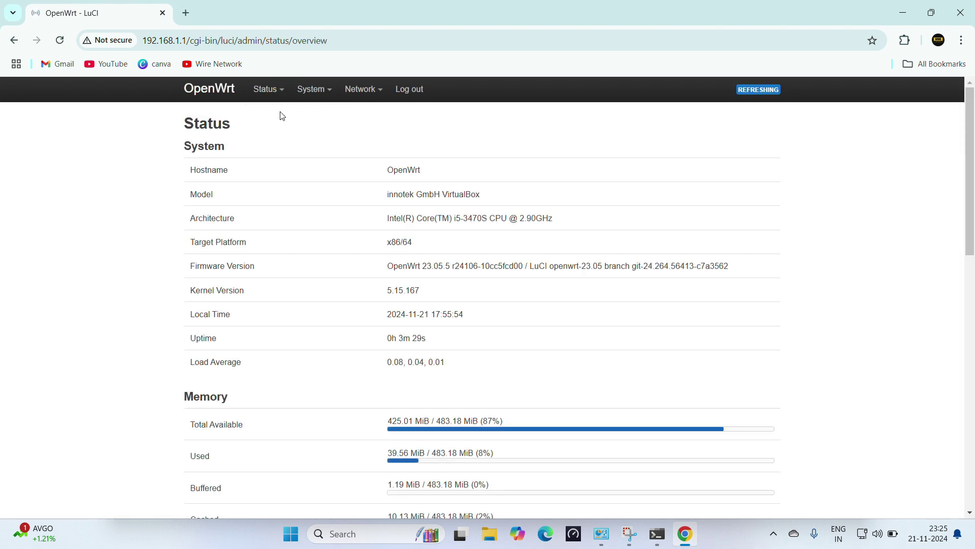